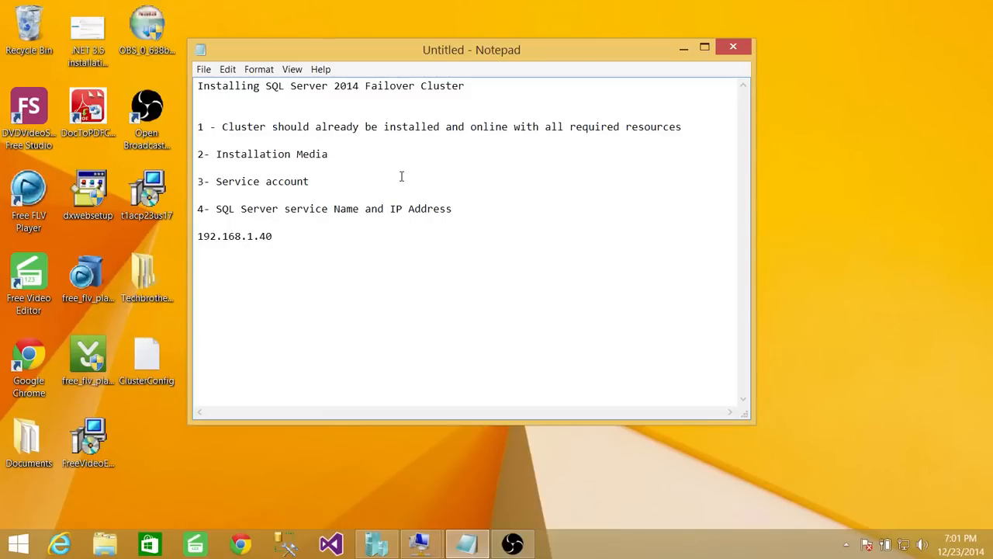
- Append ' with password' to the Notepad checklist line '3- Service account'
left_click(362, 181)
type("with password")
- Append '(SQL2014Cluster)' to the service name and IP checklist line, then minimize Notepad
left_click(273, 236)
left_click_drag(276, 236, 195, 236)
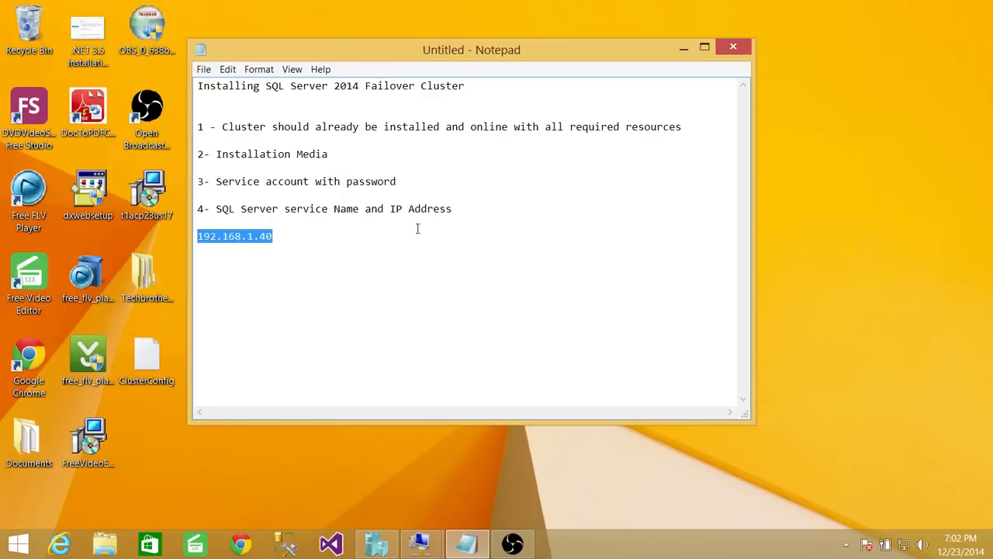
left_click(306, 242)
left_click(461, 214)
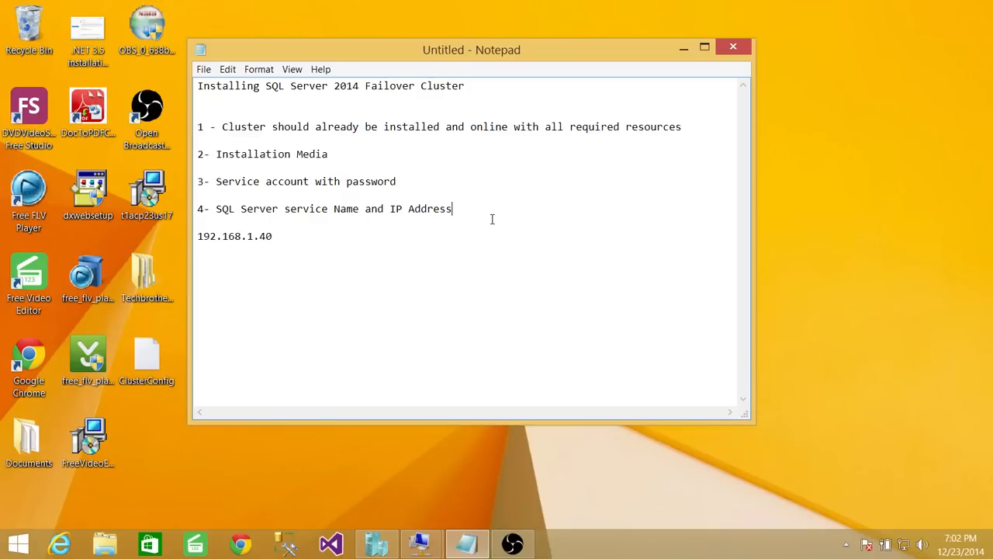
type("(SQL2014Cluster)")
left_click(684, 51)
mouse_move(420, 543)
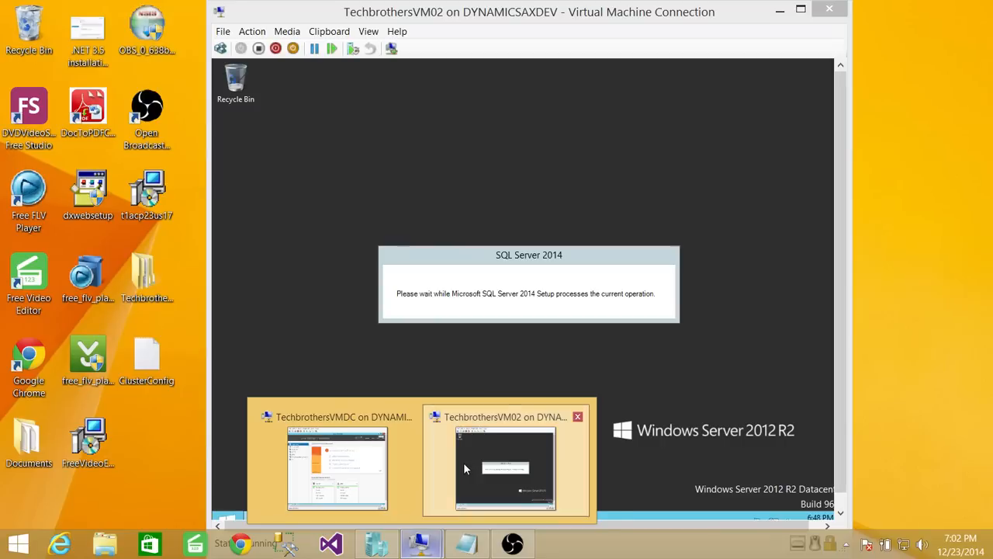
- On VM02, launch Failover Cluster Manager from Server Manager's Tools menu and connect to TBCluster
left_click(464, 461)
mouse_move(841, 164)
left_mouse_down()
mouse_move(836, 218)
mouse_move(837, 146)
left_mouse_up()
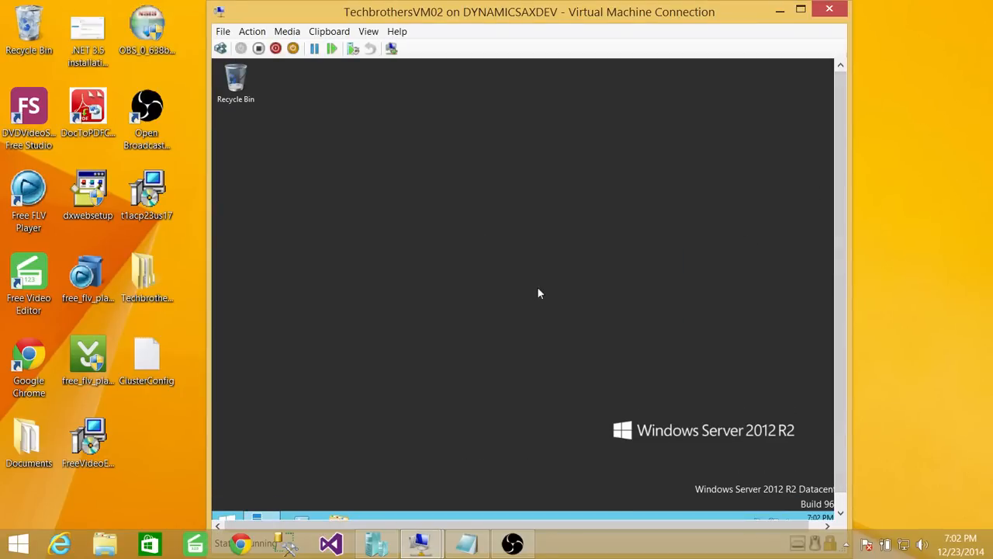
left_click_drag(844, 227, 844, 248)
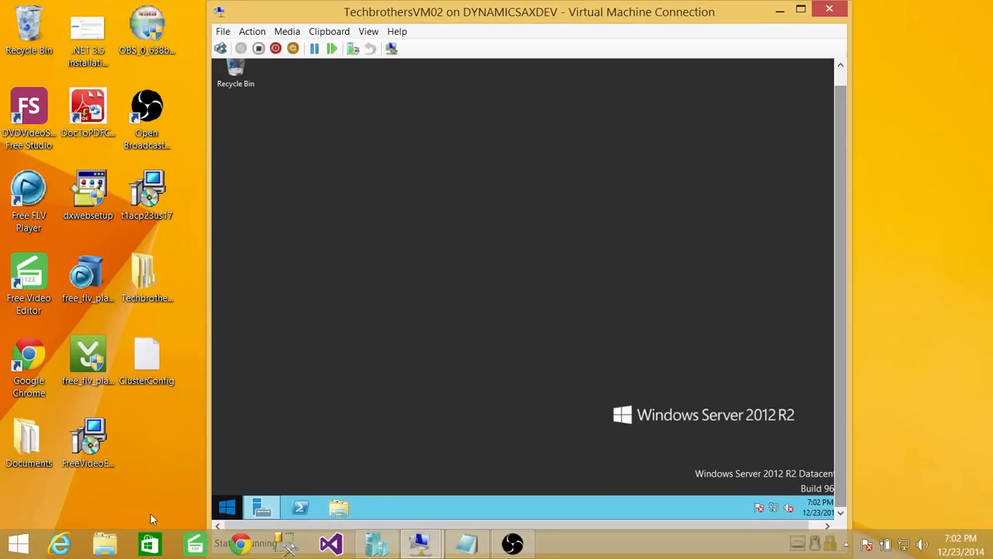
left_click(261, 508)
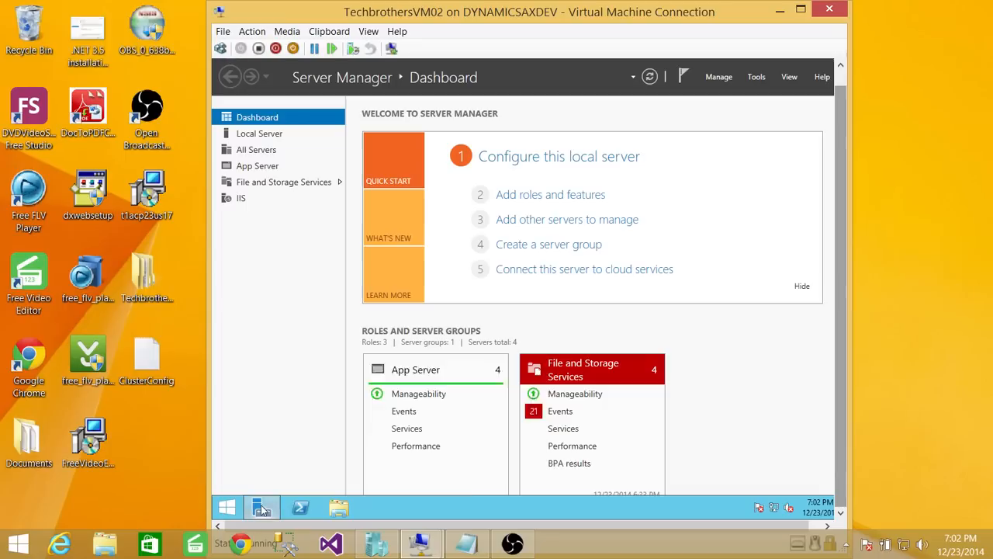
left_click(757, 77)
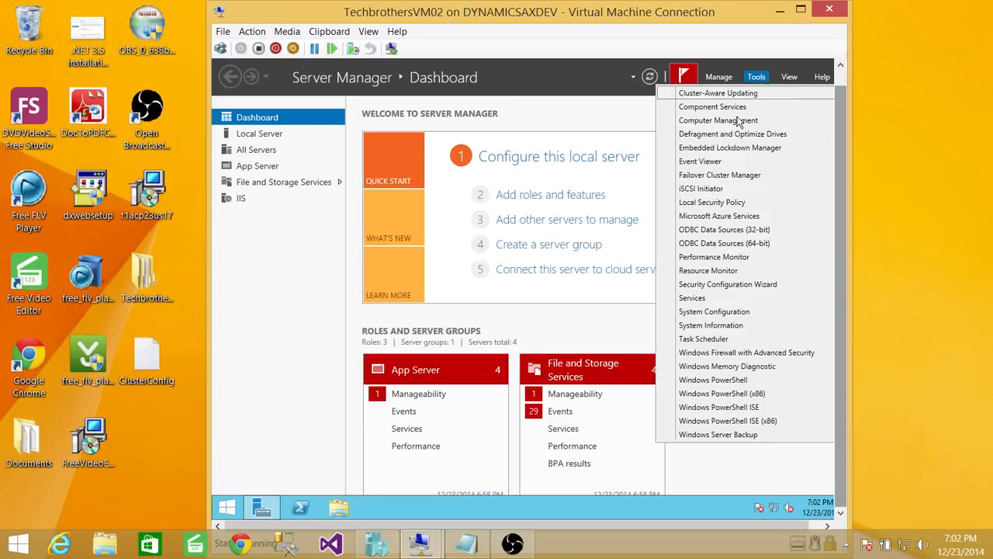
left_click(736, 178)
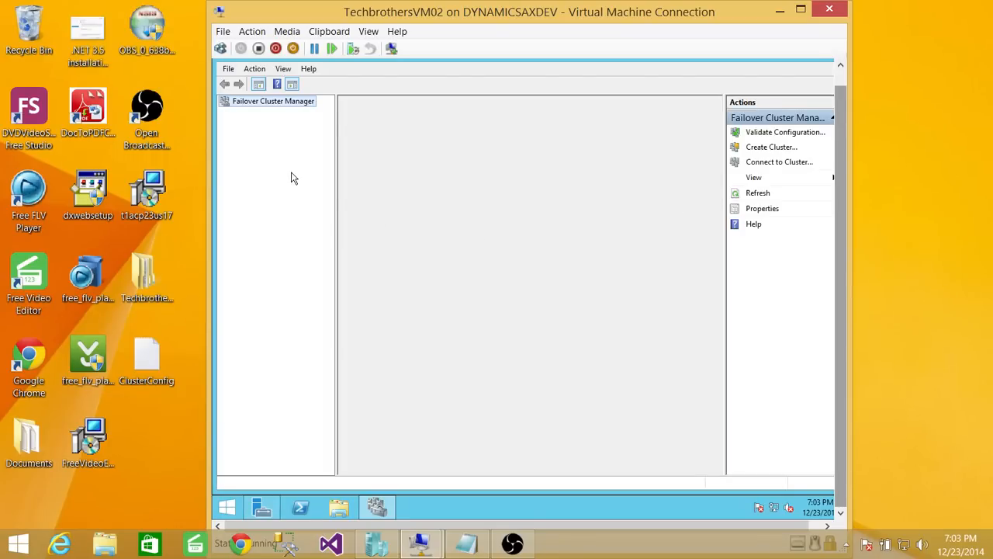
left_click(280, 114)
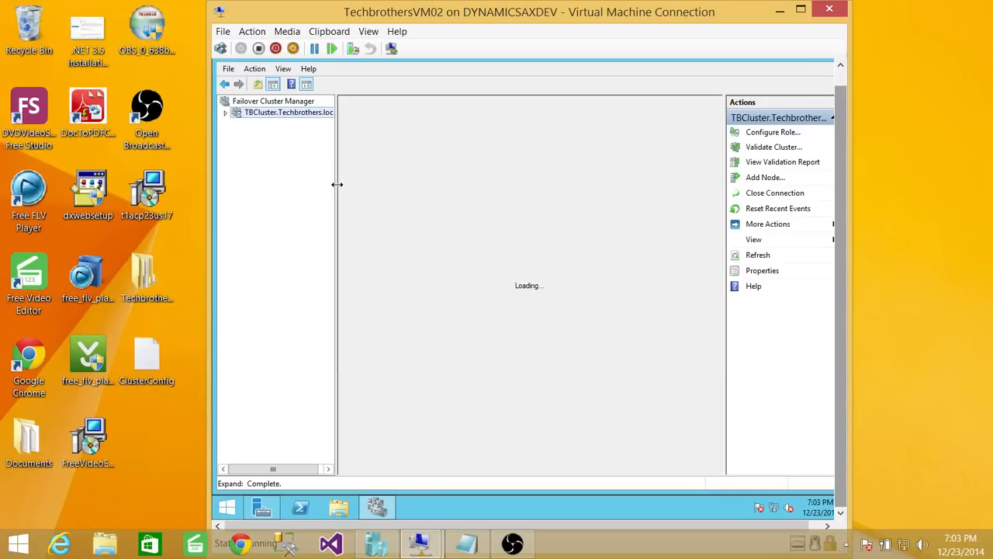
- Widen the tree pane, expand TBCluster.Techbrothers.local and view its Roles, with TBMSDTC on Node2
left_click_drag(336, 185, 392, 186)
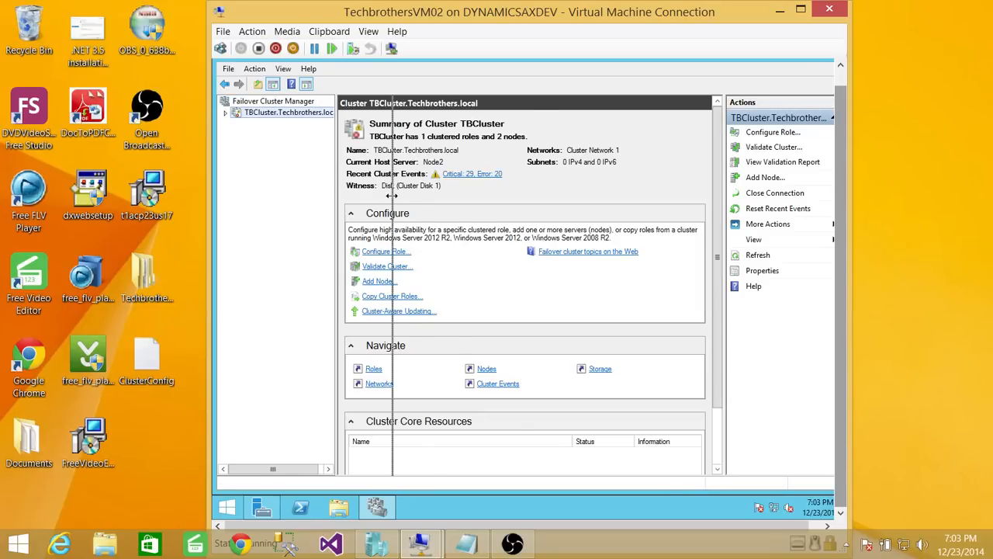
left_click(225, 114)
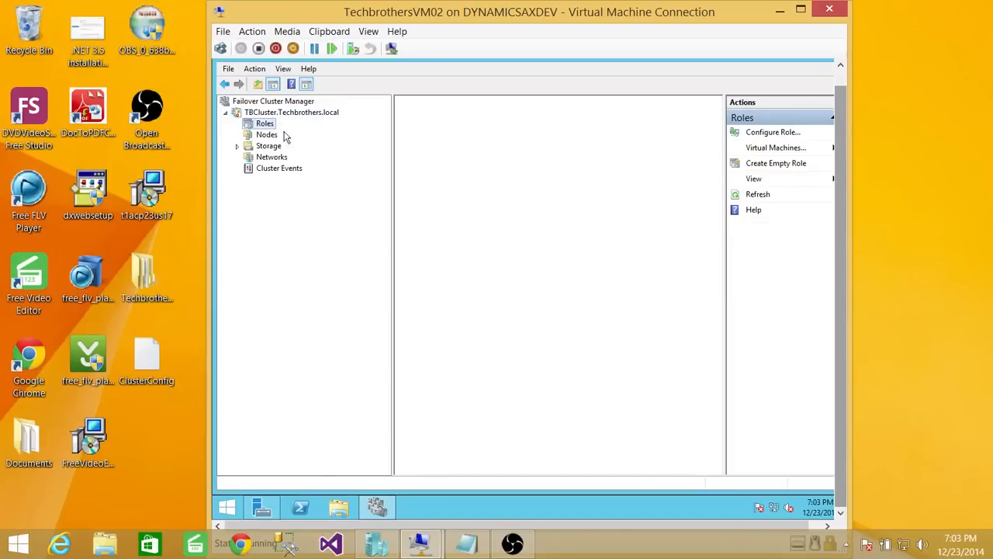
left_click(270, 128)
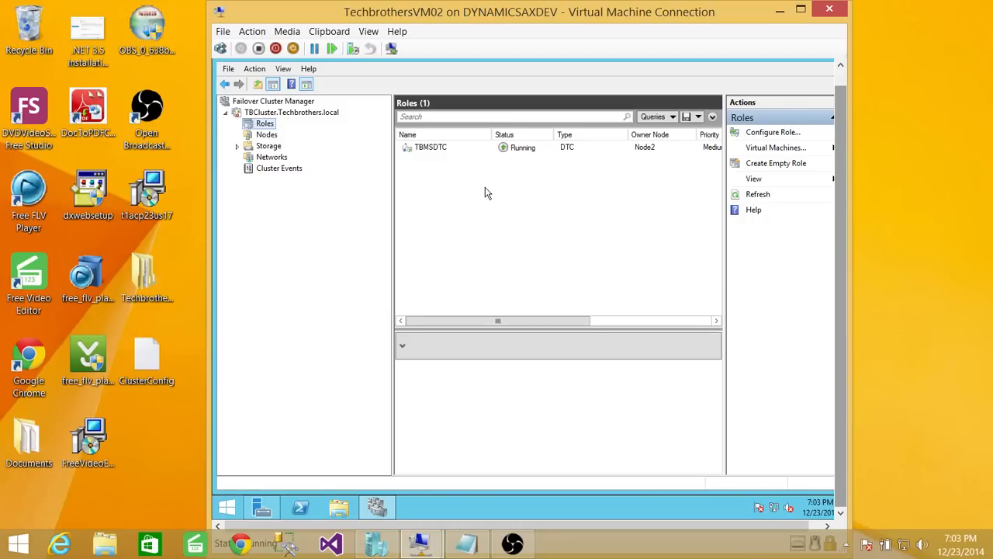
- Check that both nodes, the four cluster disks and Cluster Network 1 are up, then minimize the VM window
left_click(270, 135)
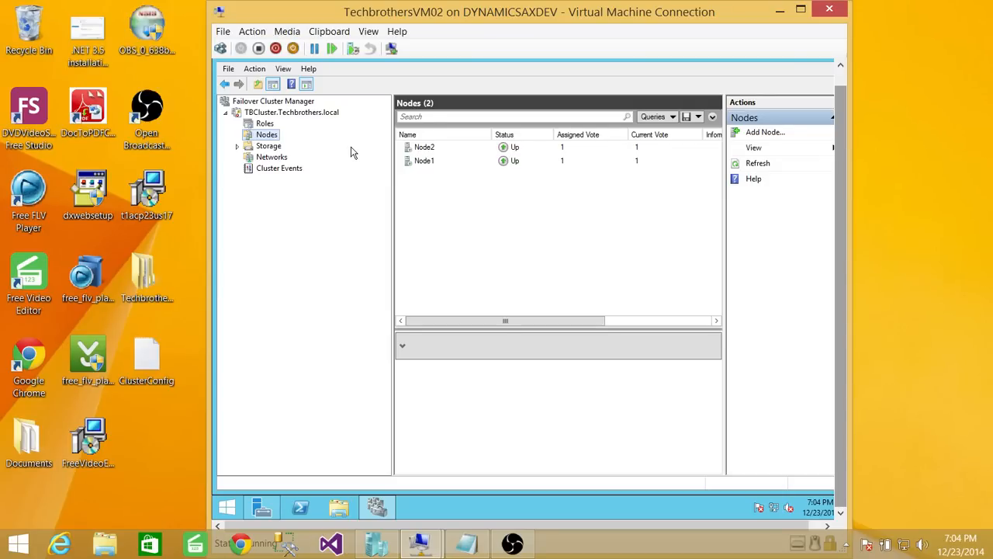
left_click(237, 146)
left_click(277, 158)
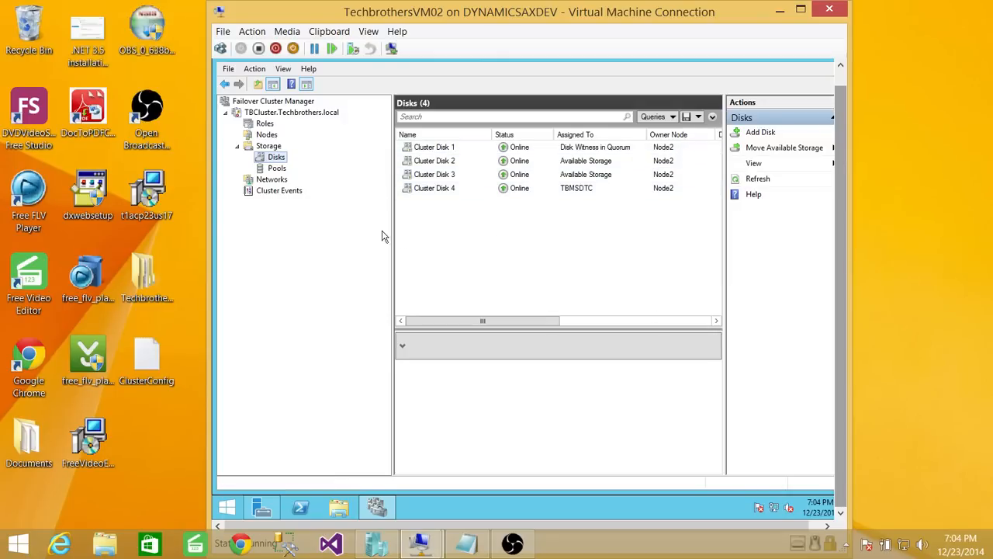
left_click(272, 180)
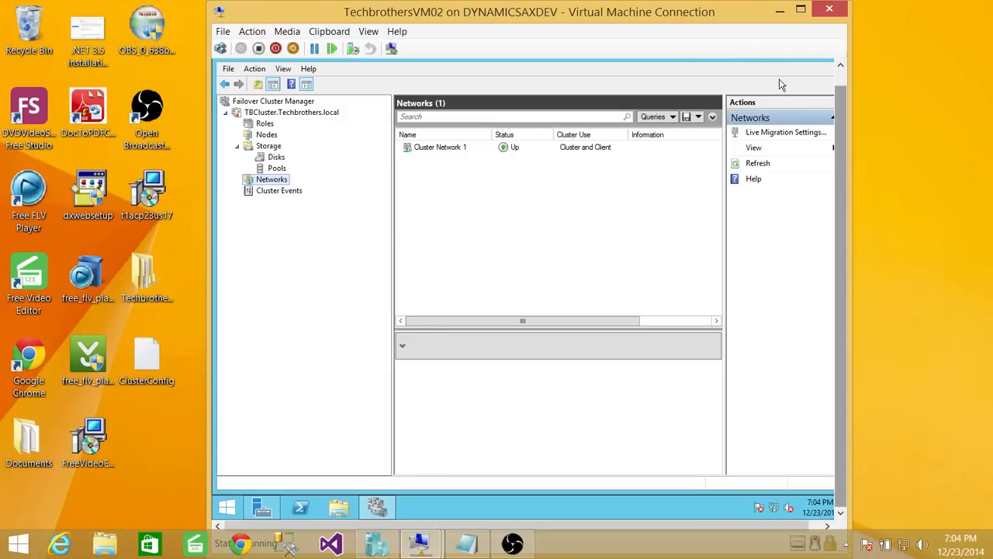
left_click(780, 10)
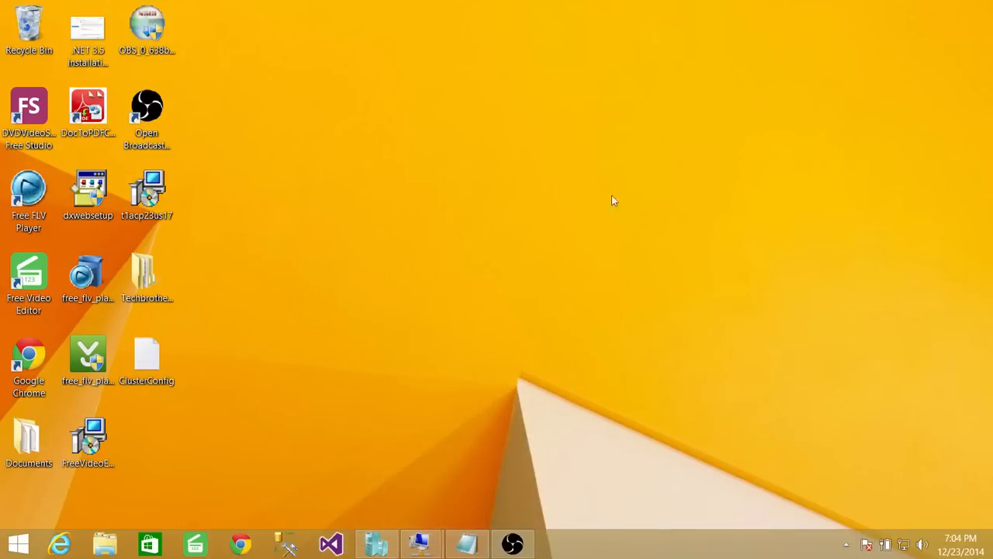
- Restore the VM02 window and open This PC from its Start screen
mouse_move(419, 549)
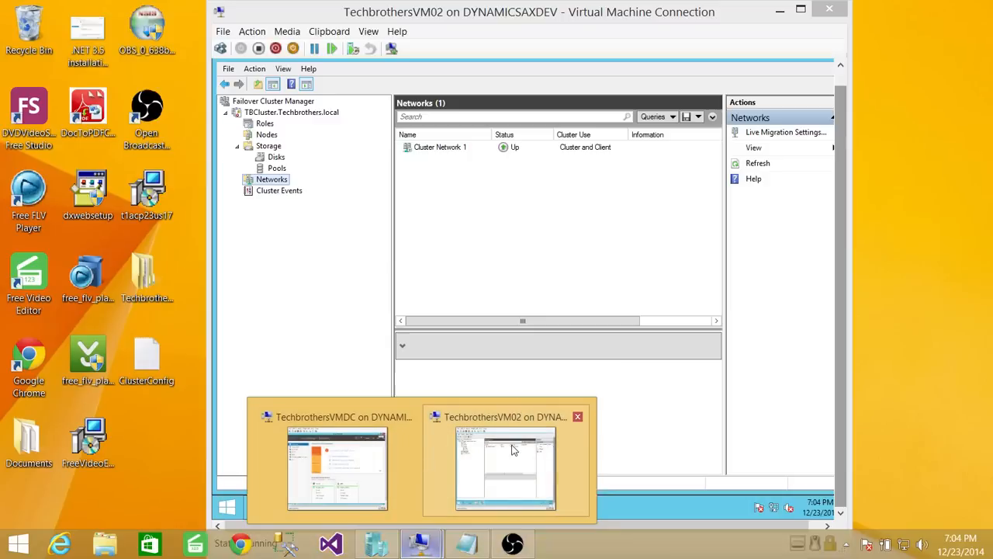
left_click(512, 444)
left_click(237, 508)
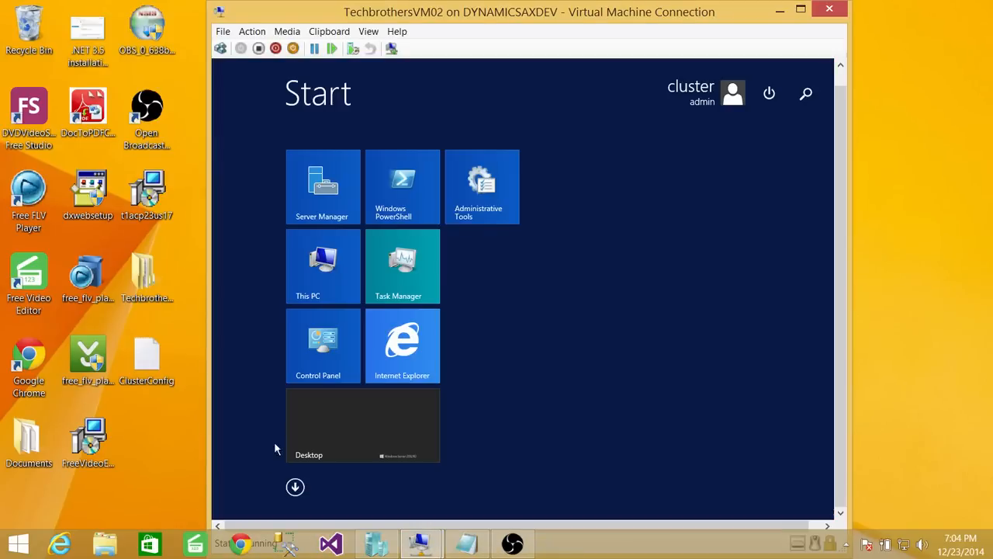
left_click(325, 277)
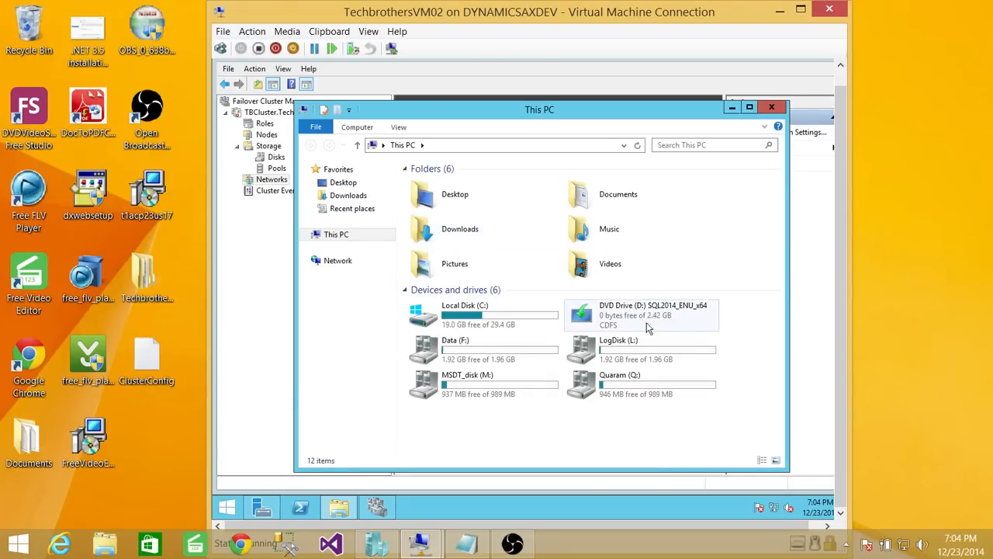
- Open the SQL2014_ENU_x64 DVD drive and run setup as administrator, approving the permission prompt
left_click(660, 311)
right_click(660, 311)
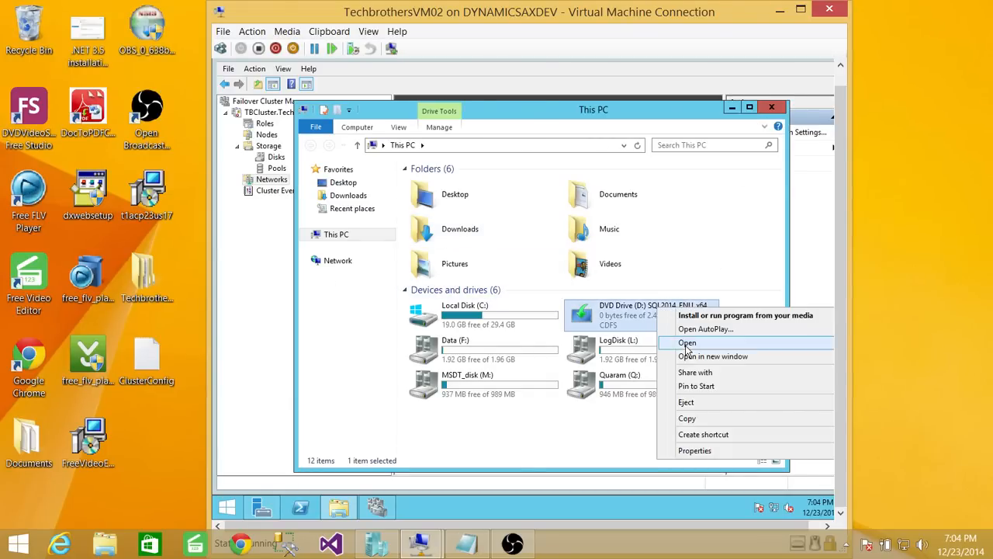
left_click(683, 344)
right_click(429, 292)
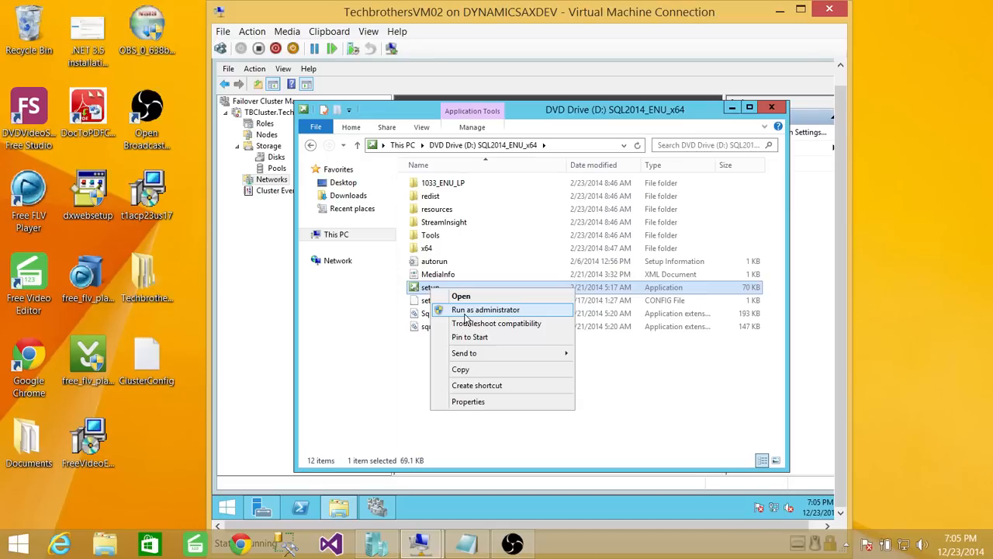
left_click(481, 310)
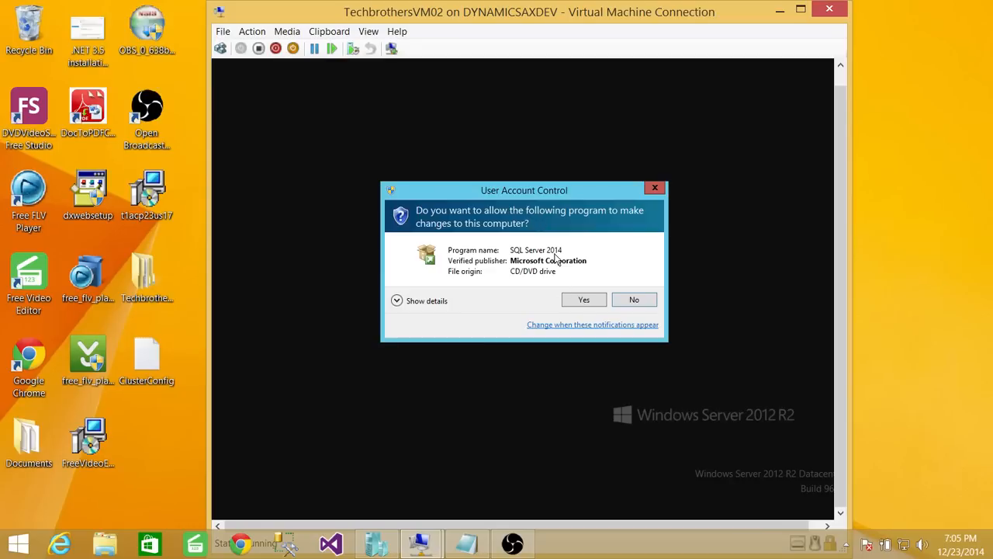
left_click(583, 303)
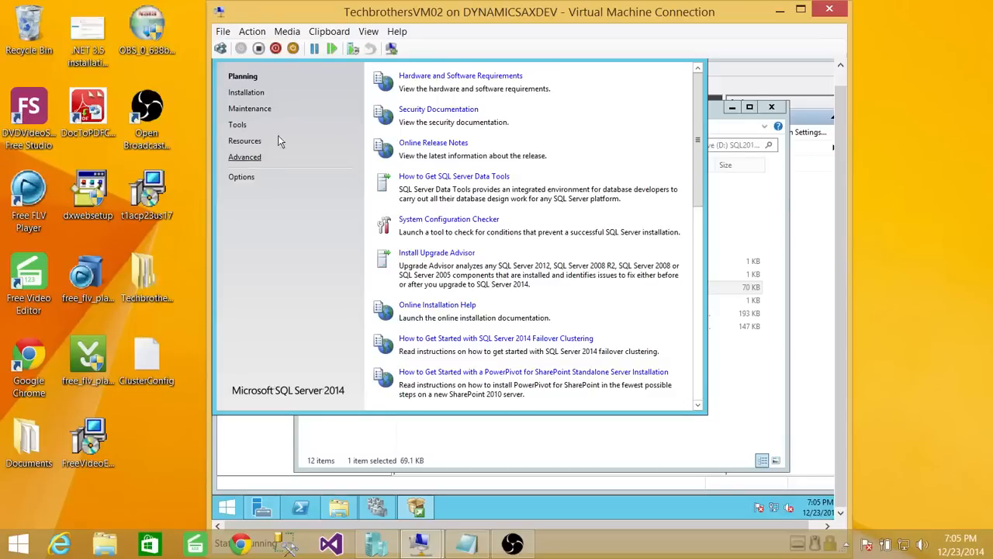
- On the Installation page, start a new SQL Server failover cluster installation
left_click(247, 92)
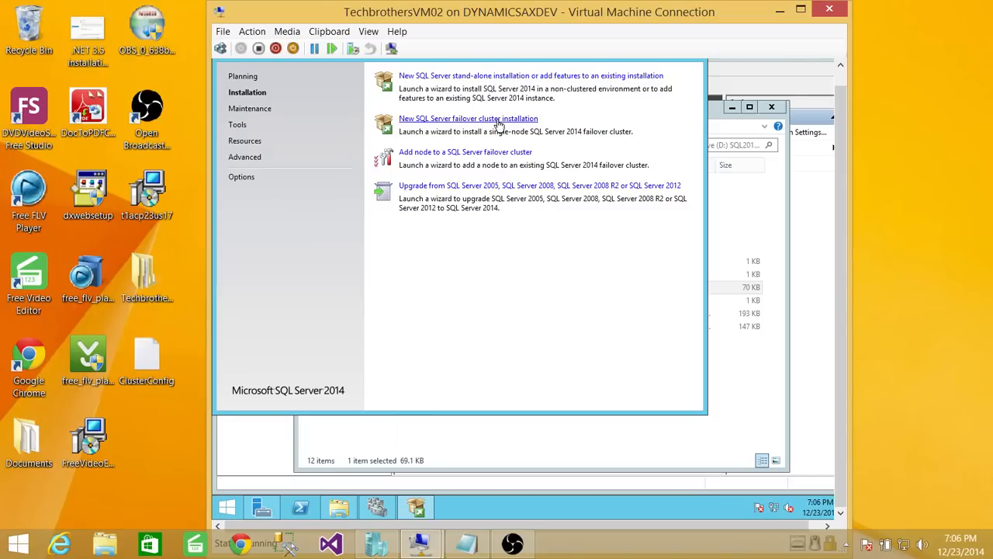
left_click(499, 120)
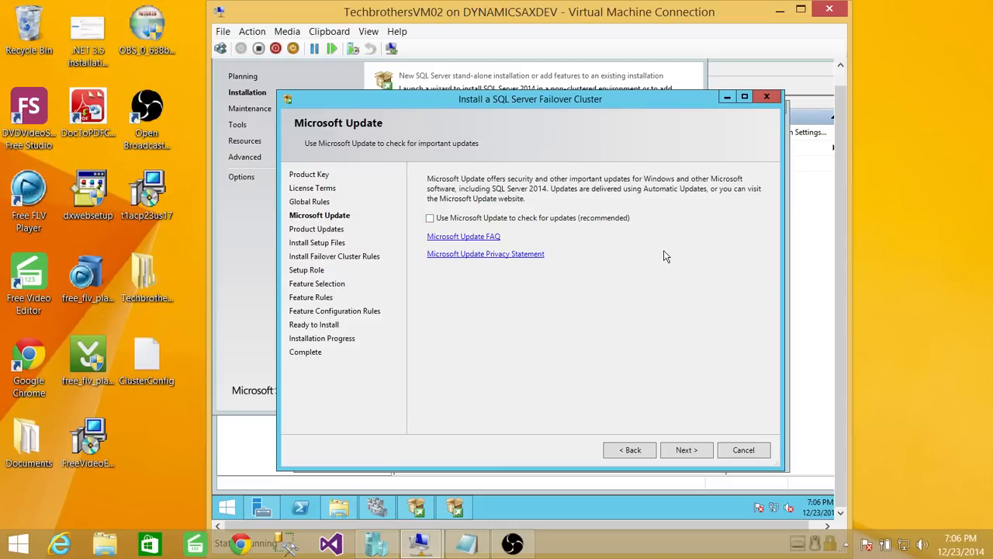
- Continue past the Microsoft Update page with update checking left off
left_click(686, 453)
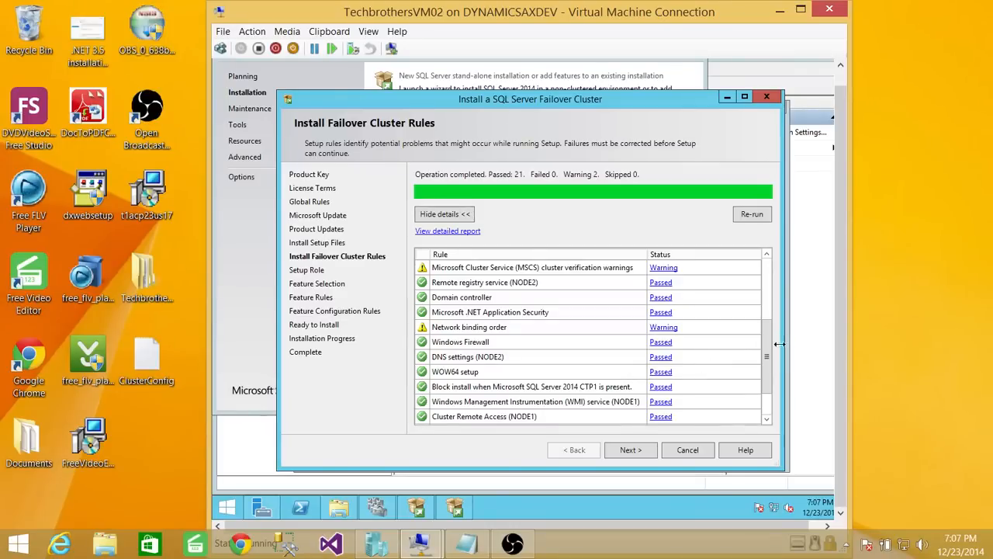
- Review the cluster rules results (21 passed, 2 warnings) and continue with SQL Server Feature Installation
left_click_drag(769, 339, 768, 307)
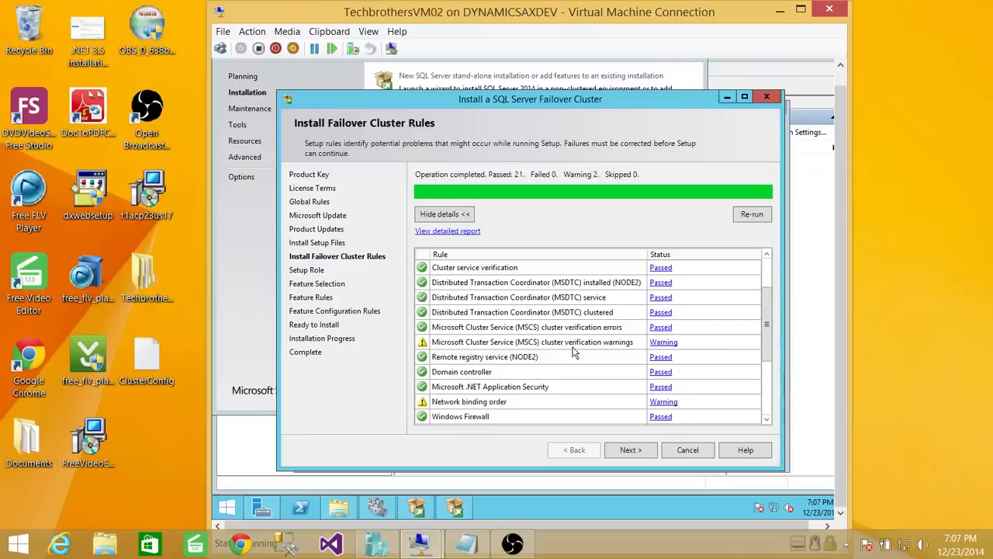
mouse_move(763, 312)
left_mouse_down()
mouse_move(773, 378)
mouse_move(776, 269)
mouse_move(768, 326)
left_mouse_up()
left_click(633, 454)
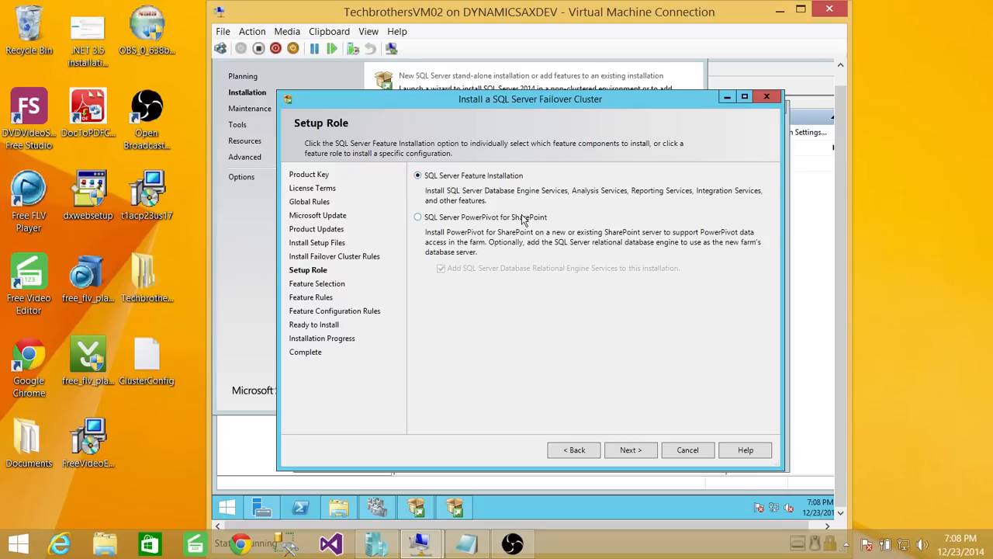
left_click(634, 452)
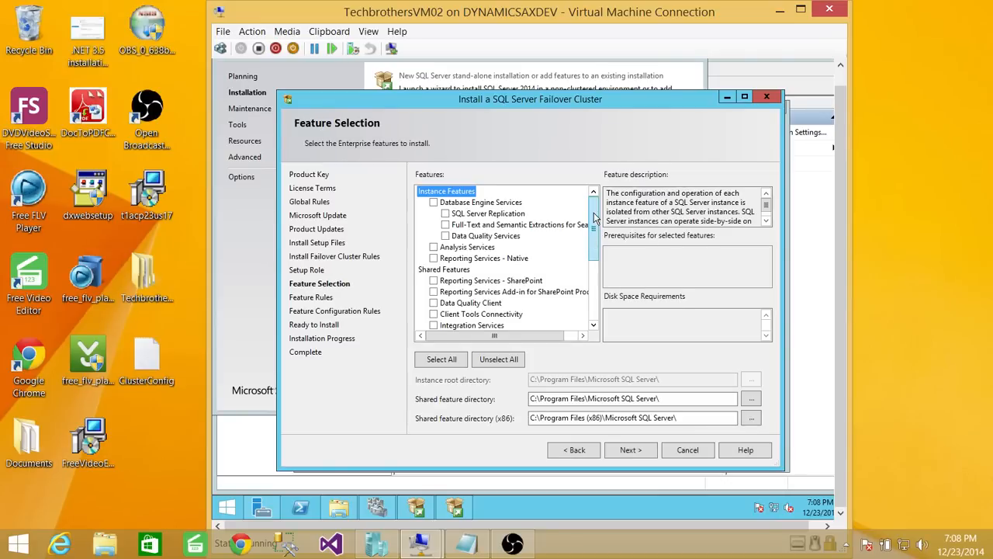
- Select Database Engine Services, Client Tools Connectivity and Management Tools - Basic and Complete (2851 MB)
scroll(595, 219, "down", 4)
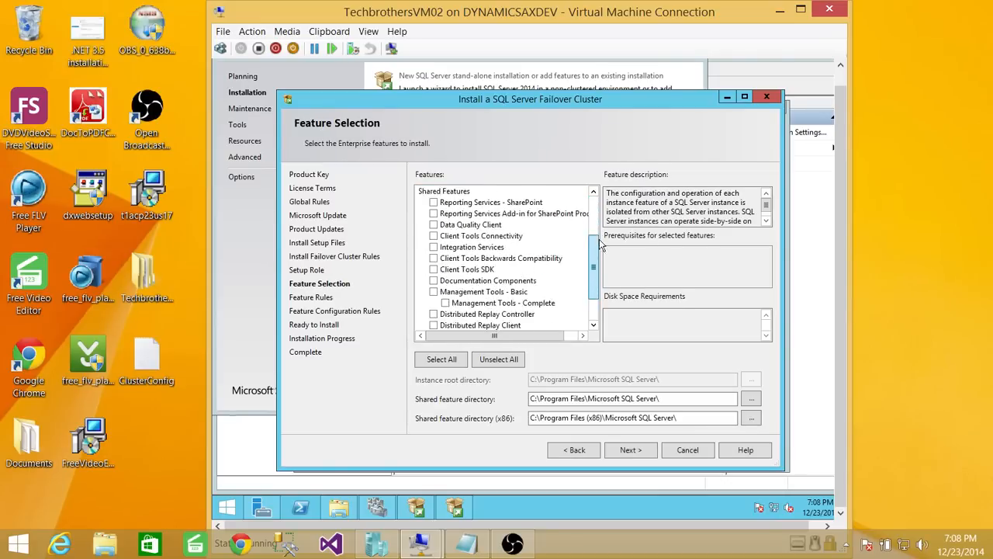
scroll(599, 245, "up", 4)
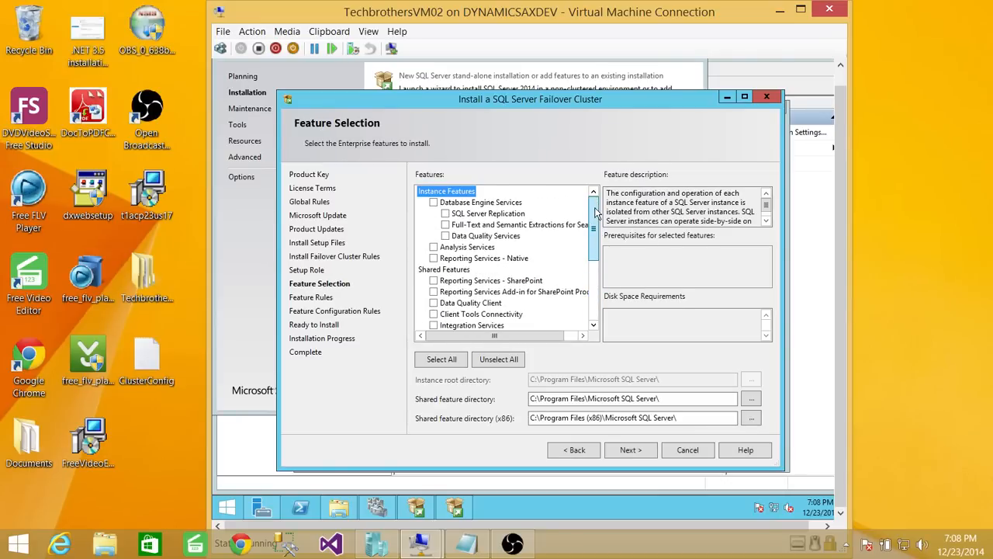
left_click(434, 202)
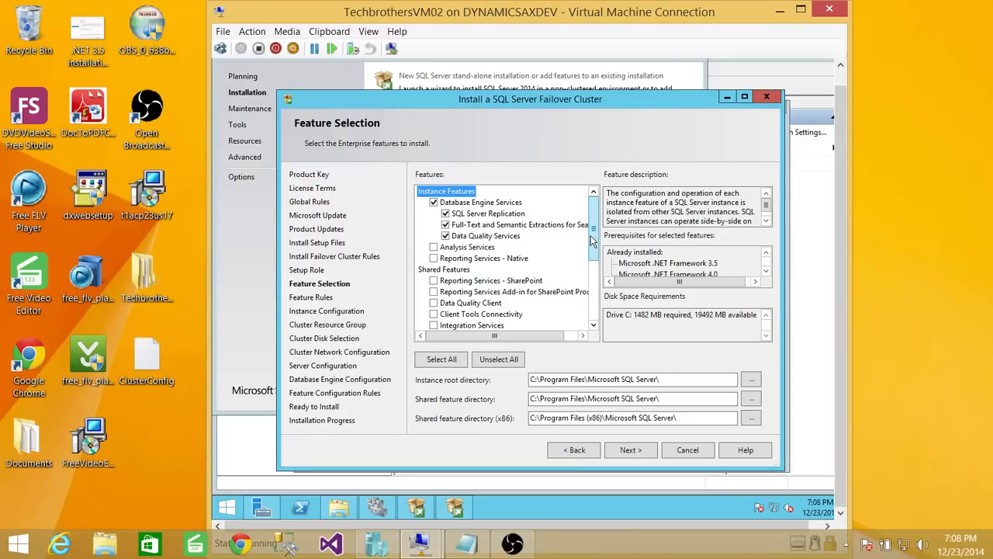
scroll(594, 235, "down", 2)
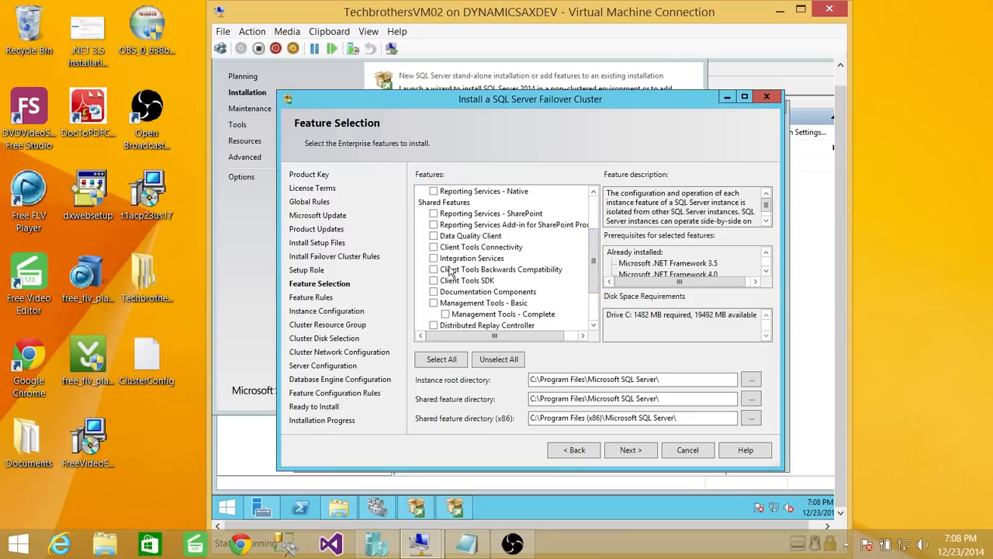
left_click(434, 247)
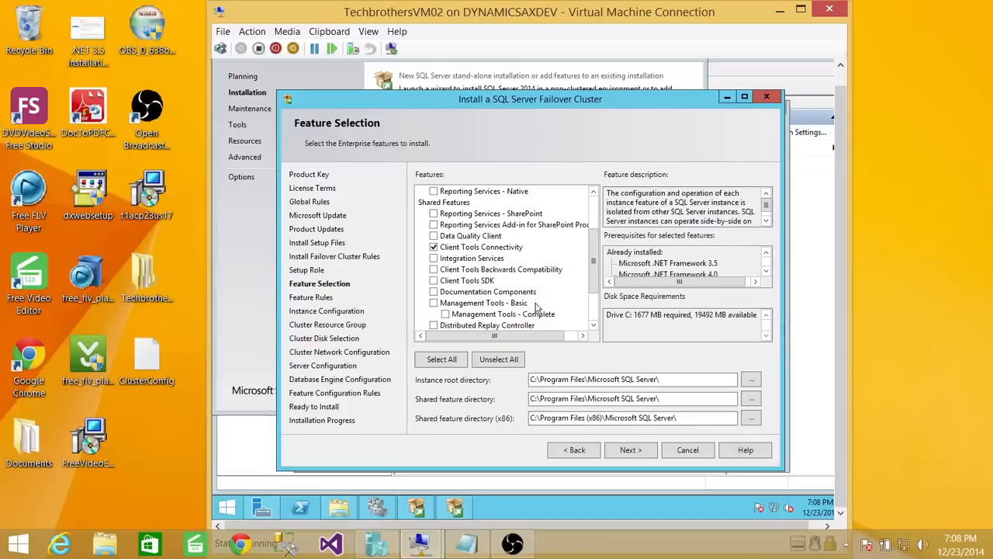
left_click(434, 303)
scroll(594, 292, "down", 1)
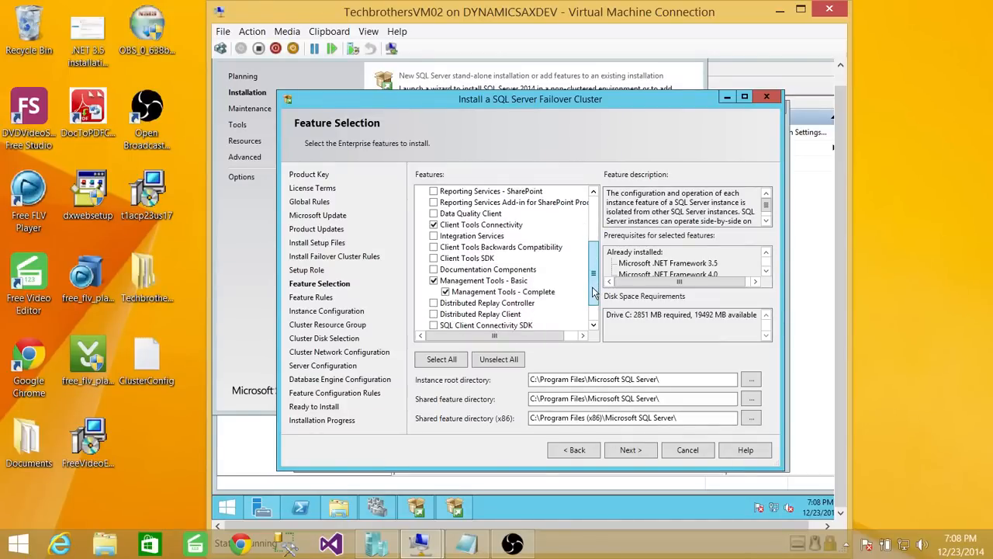
left_click_drag(593, 292, 594, 307)
left_click_drag(594, 307, 604, 240)
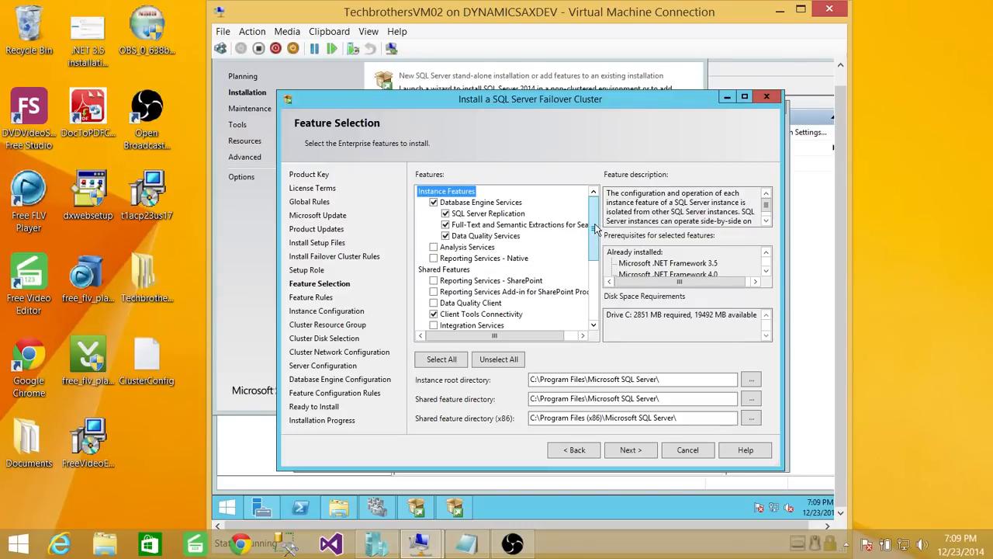
left_click_drag(596, 227, 599, 192)
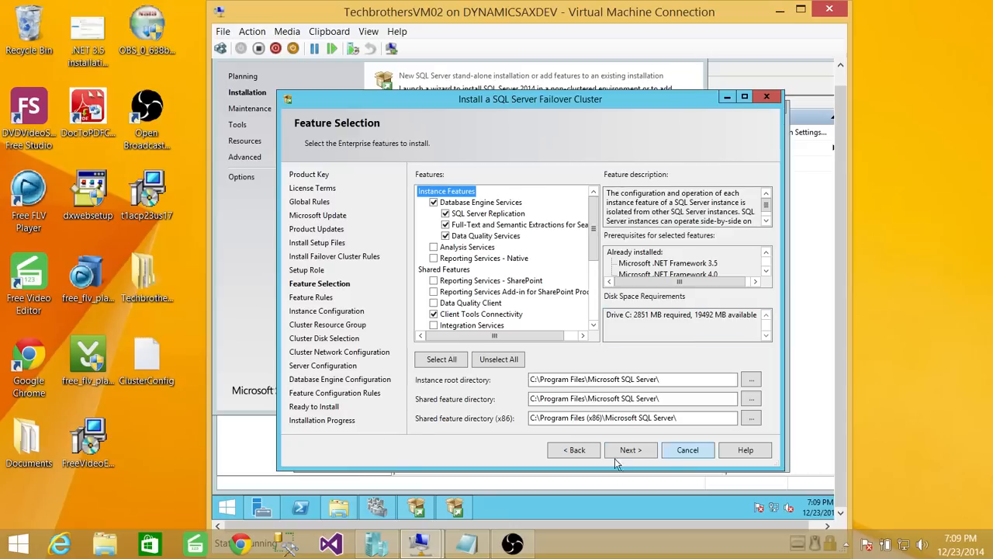
left_click(643, 451)
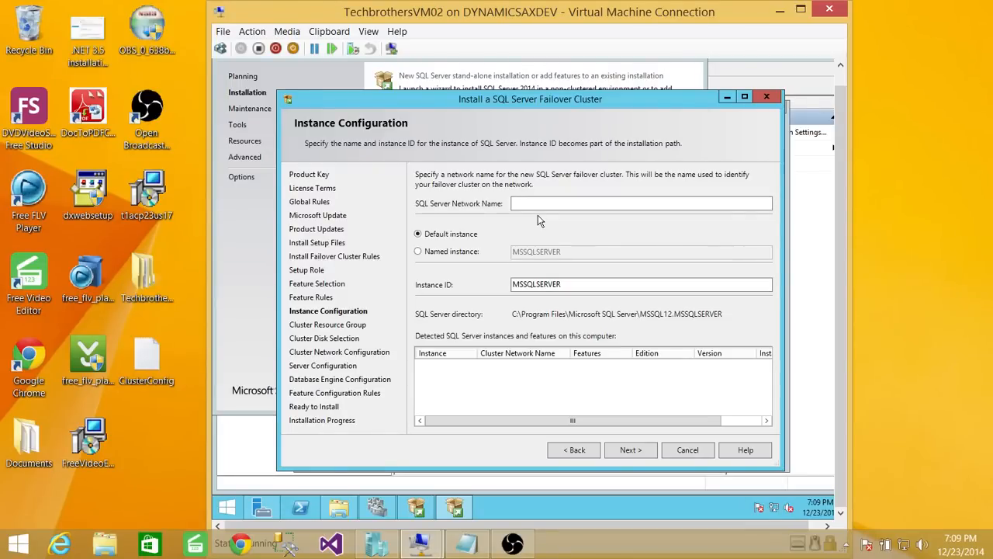
- Enter SQL2014 as the SQL Server network name
left_click(529, 203)
type("sql")
key("BackSpace")
key("BackSpace")
key("BackSpace")
type("SQL SER")
key("BackSpace")
key("BackSpace")
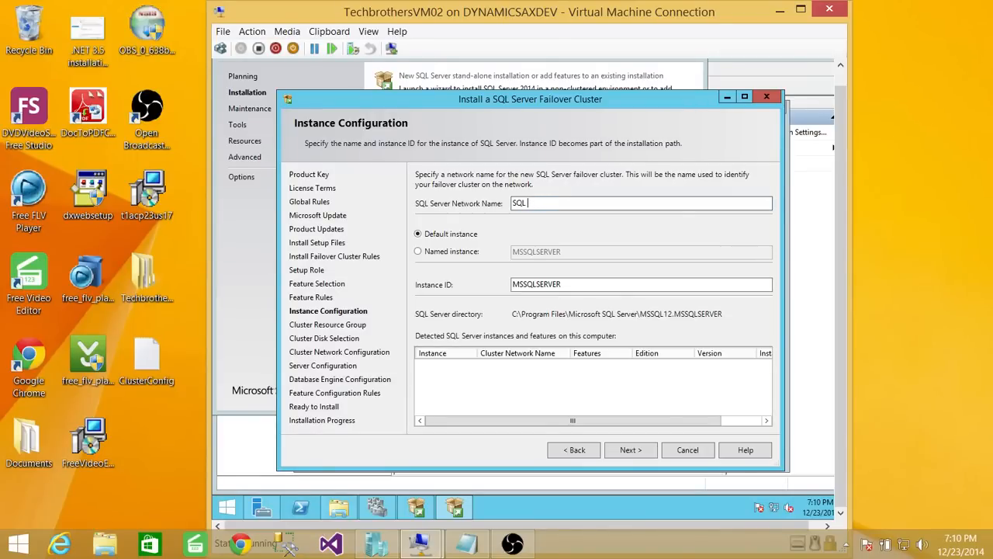
key("BackSpace")
type("SERVER")
key("BackSpace")
key("BackSpace")
key("BackSpace")
key("BackSpace")
key("BackSpace")
key("BackSpace")
type("201")
- Make it a named instance called SQL2014 and continue
left_click(433, 253)
left_click(593, 259)
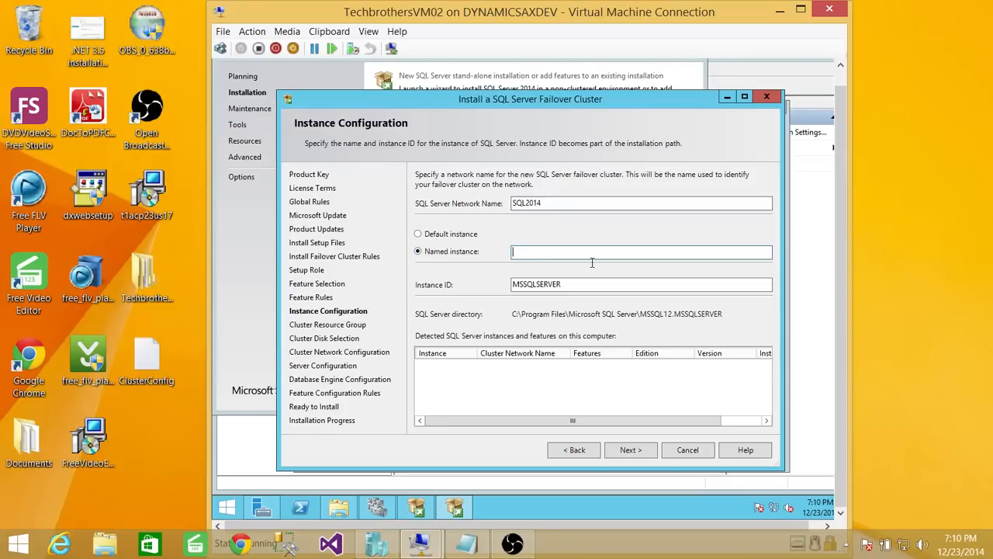
type("SQL")
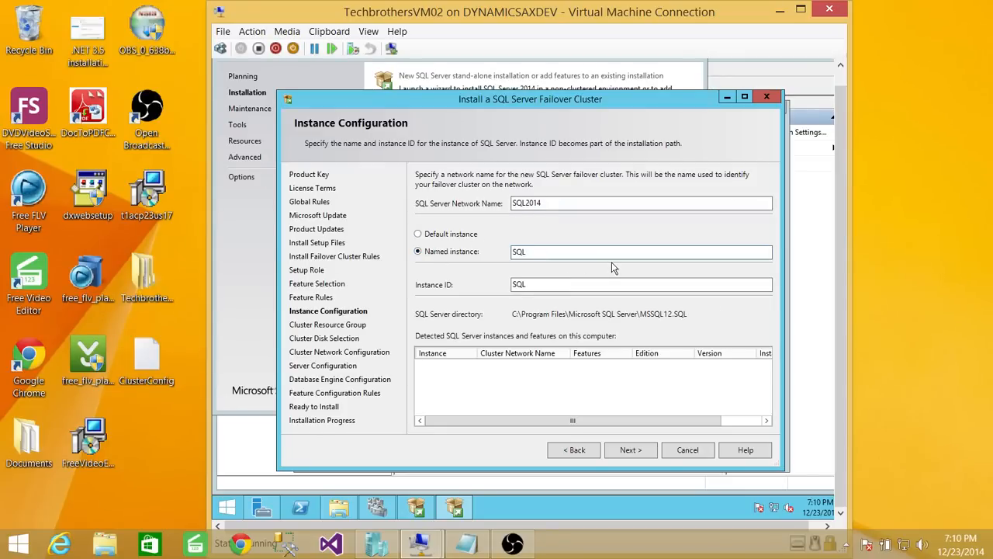
type("2014")
left_click(630, 450)
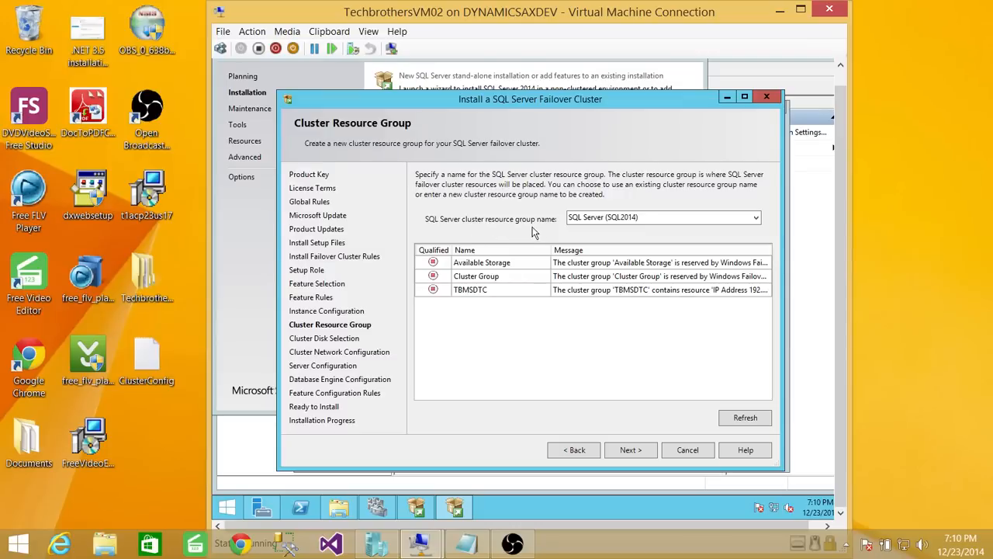
- Keep SQL Server (SQL2014) as the cluster resource group name and continue
left_click(689, 218)
left_click(755, 218)
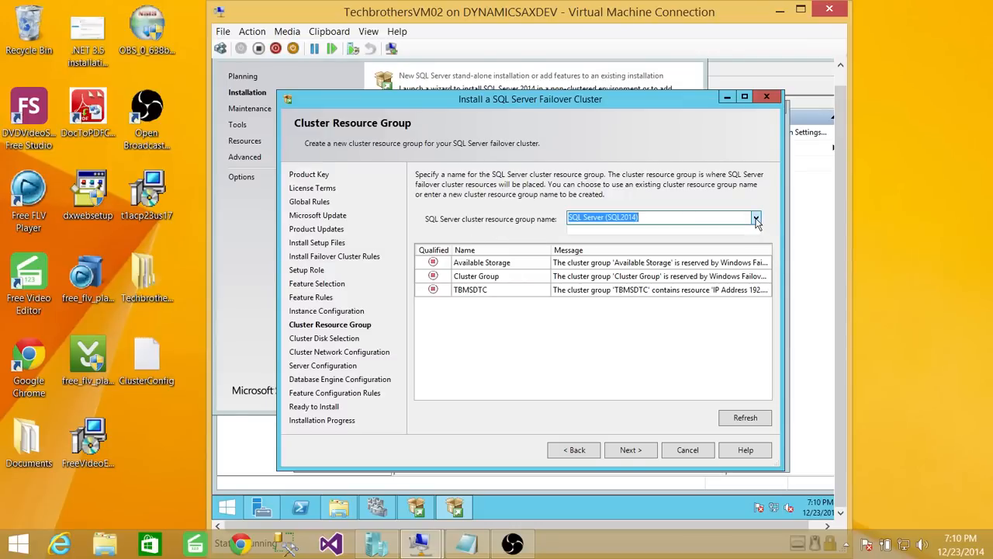
left_click(662, 224)
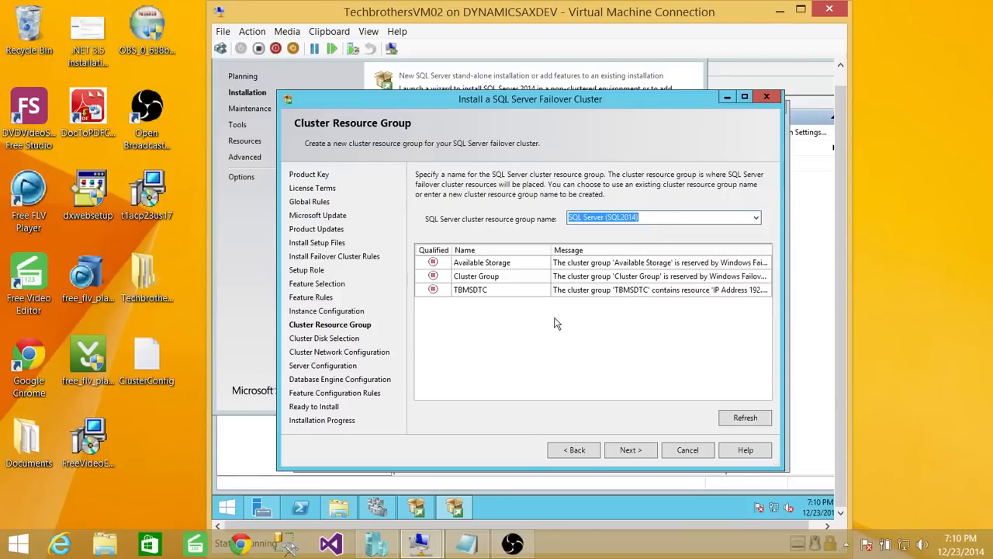
left_click(632, 451)
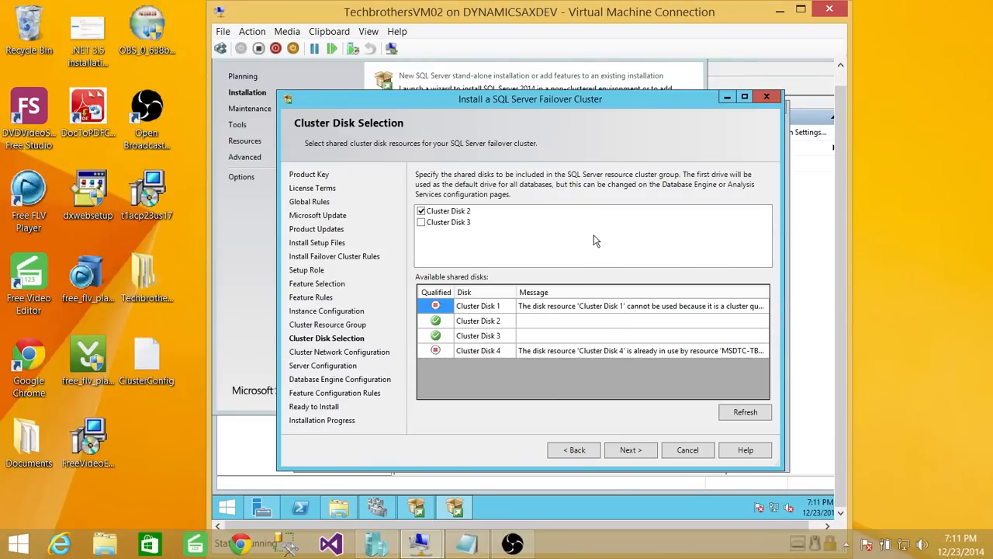
- Add Cluster Disk 3 alongside Cluster Disk 2 as shared disks and continue
left_click(422, 224)
left_click(642, 450)
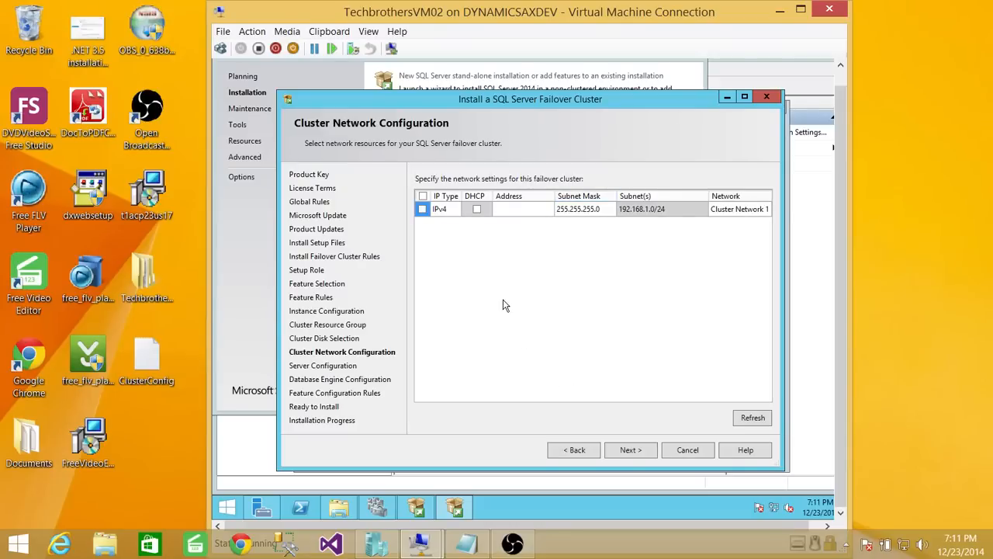
- Enable IPv4 on Cluster Network 1 with address 192.168.1.40 from the setup notes, then continue
left_click(515, 211)
left_click(466, 544)
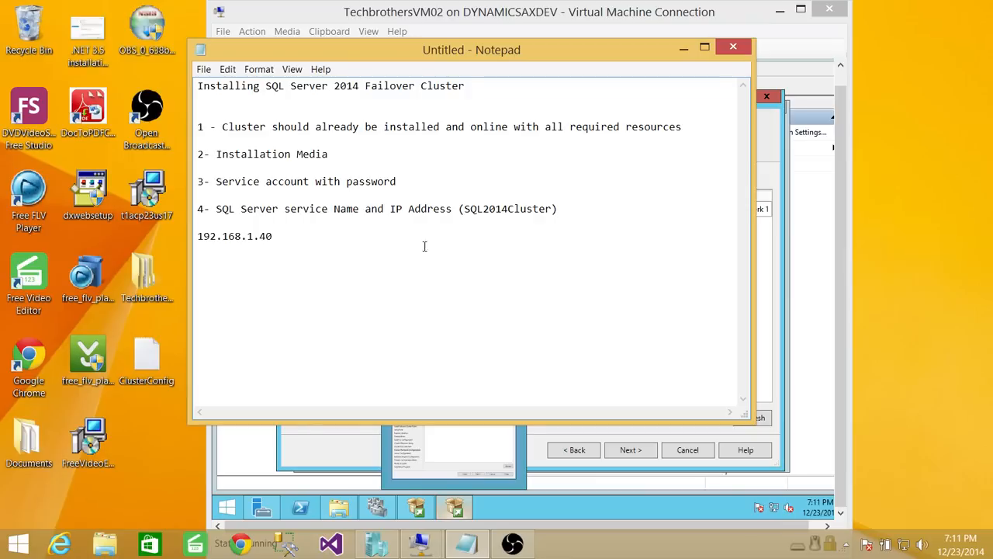
left_click_drag(276, 237, 198, 236)
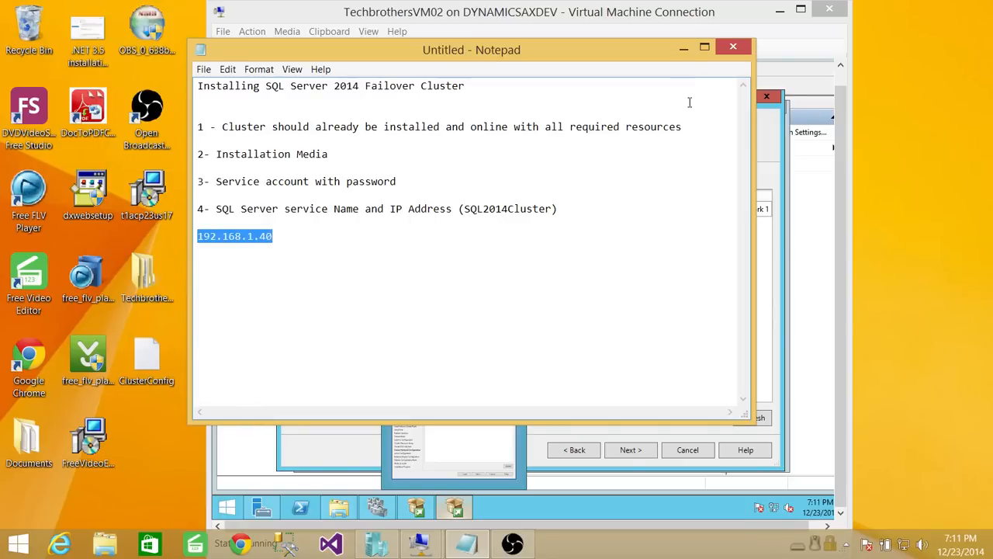
left_click(683, 47)
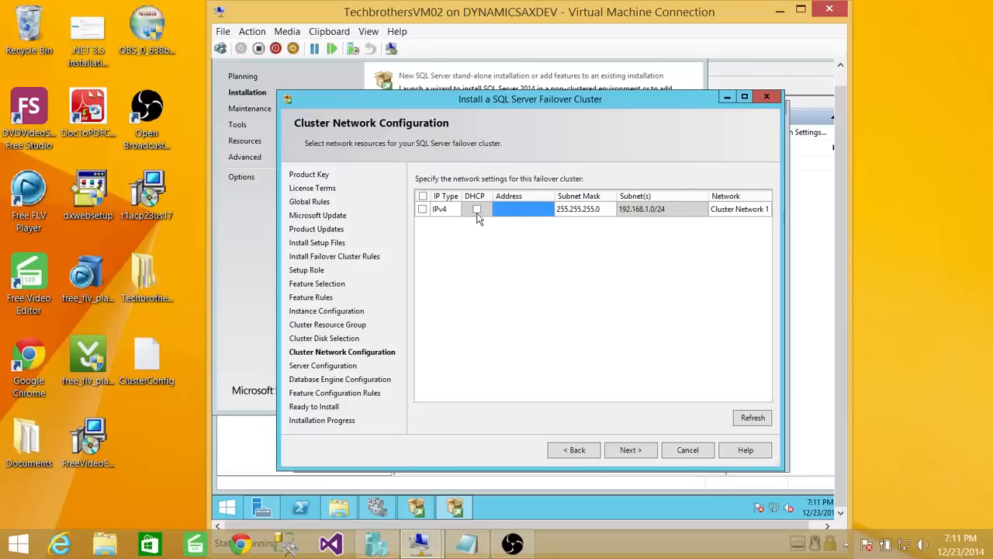
left_click(423, 209)
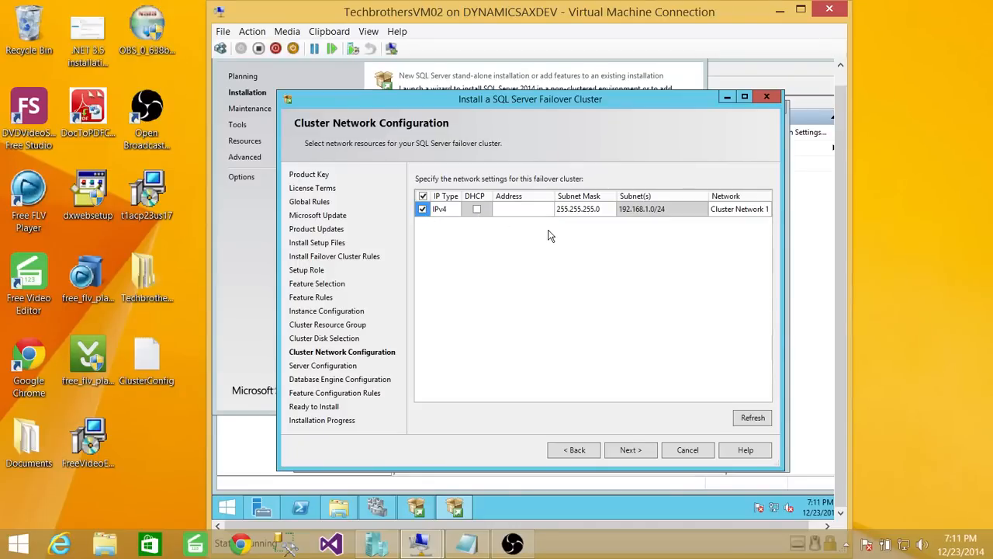
left_click(524, 211)
type("192.168.1.40")
left_click(634, 450)
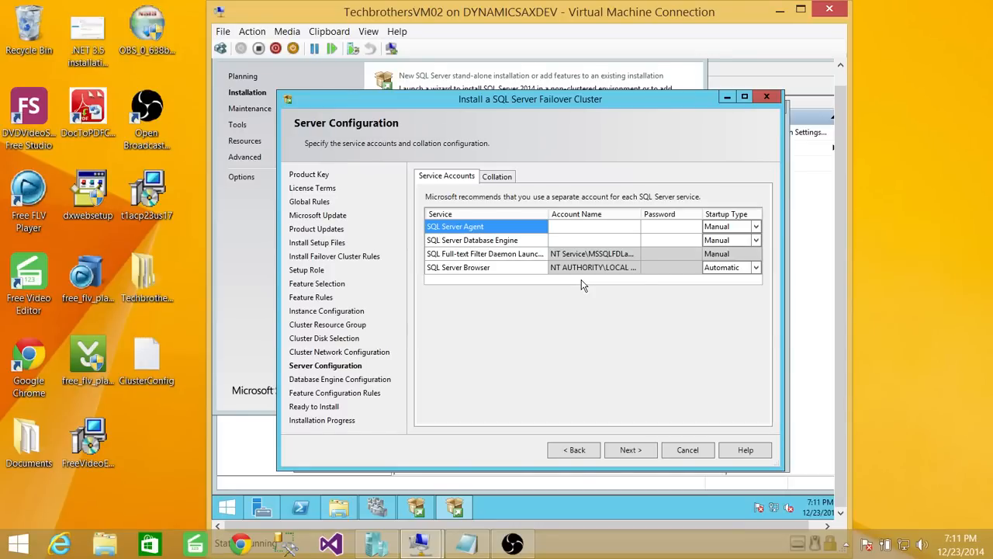
- Select the service account line in the Notepad checklist, then minimize Notepad
left_click(467, 543)
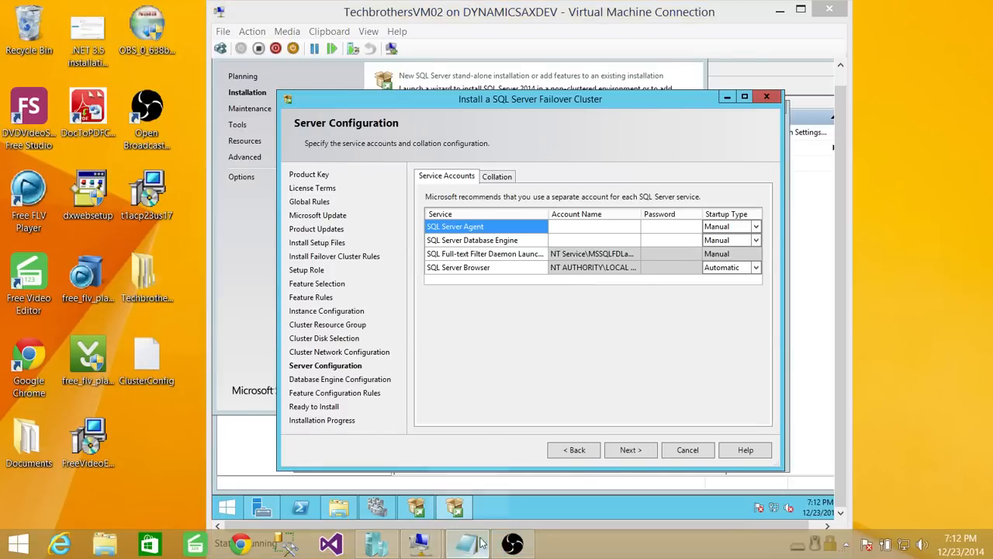
left_click(340, 167)
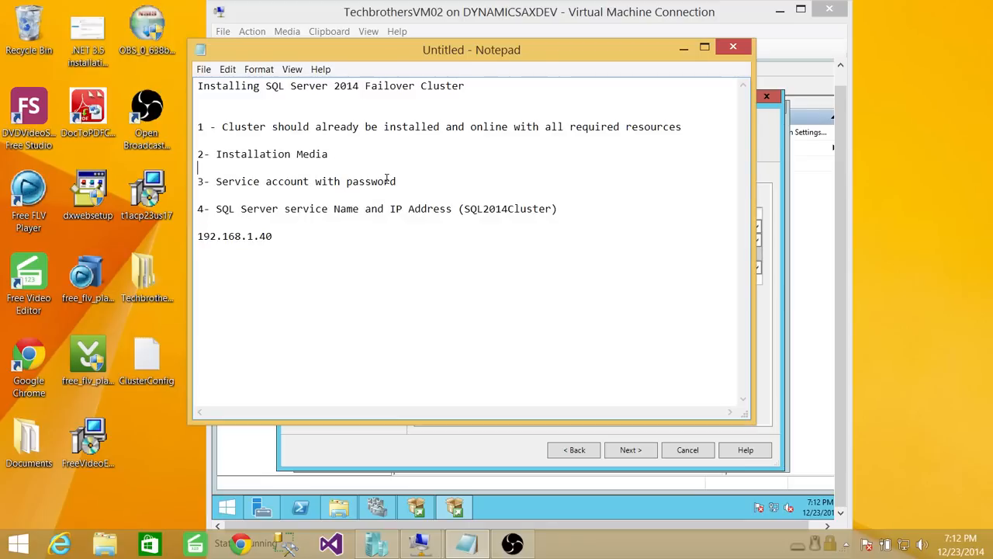
left_click_drag(402, 180, 210, 181)
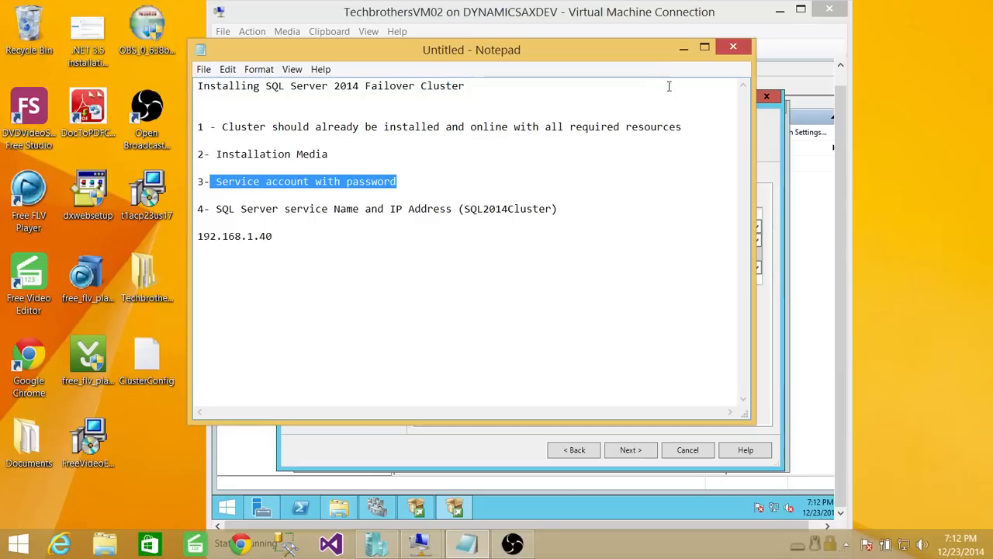
left_click(683, 48)
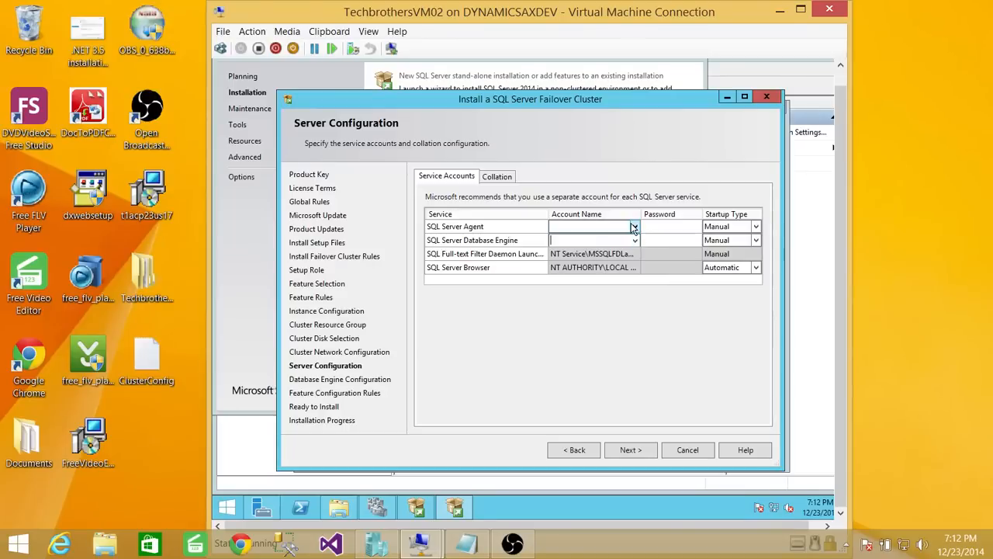
- Assign the domain cluster admin account to SQL Server Agent and enter its password
left_click(633, 226)
left_click(633, 227)
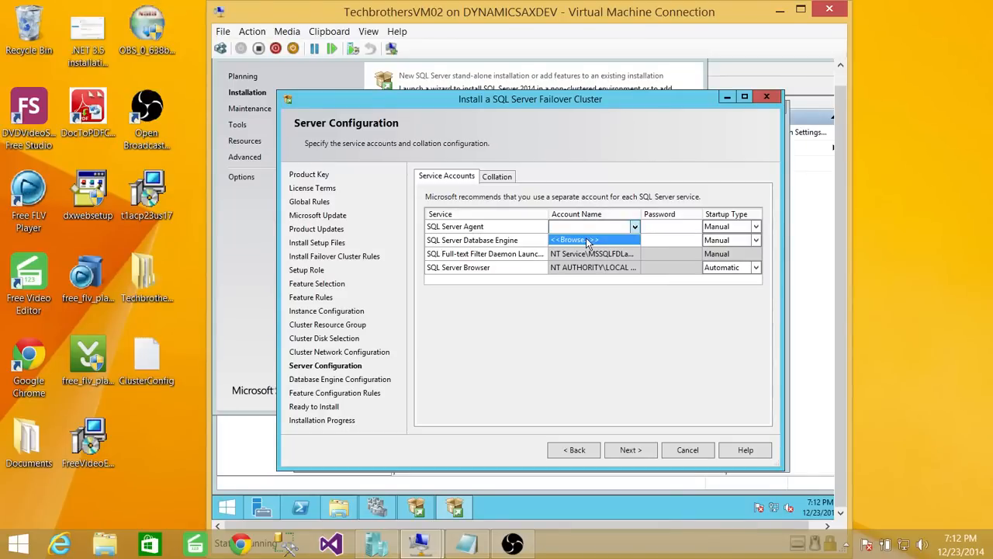
left_click(598, 241)
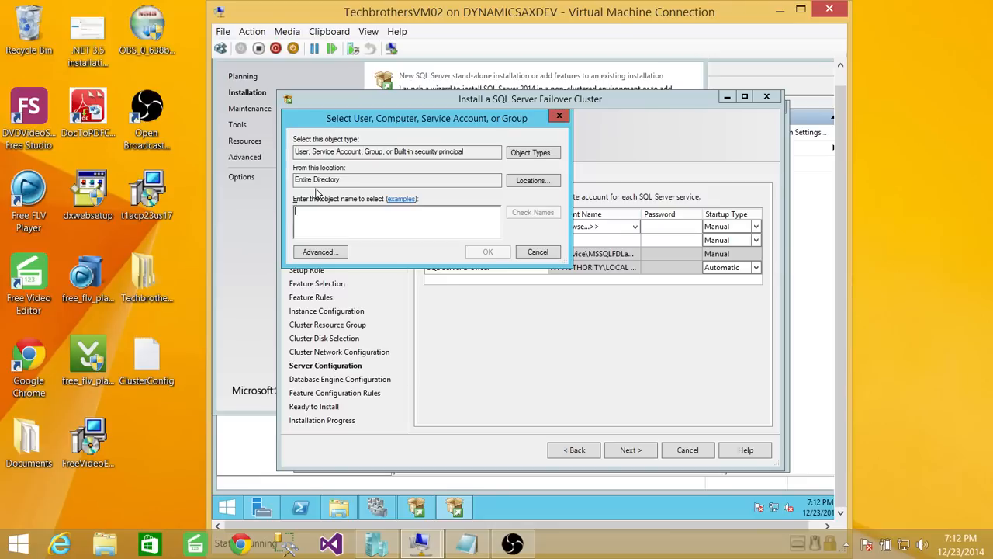
type("clusteradmin")
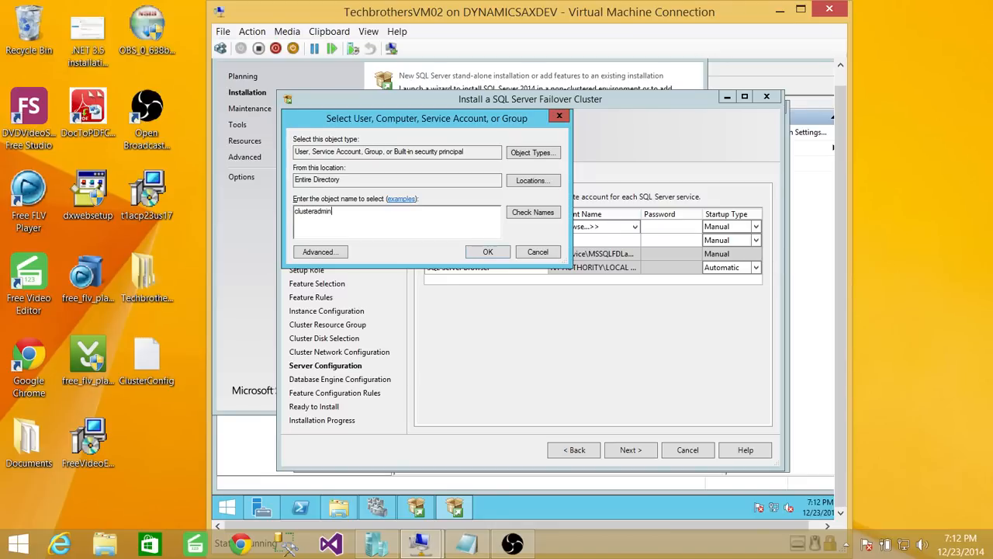
left_click(531, 212)
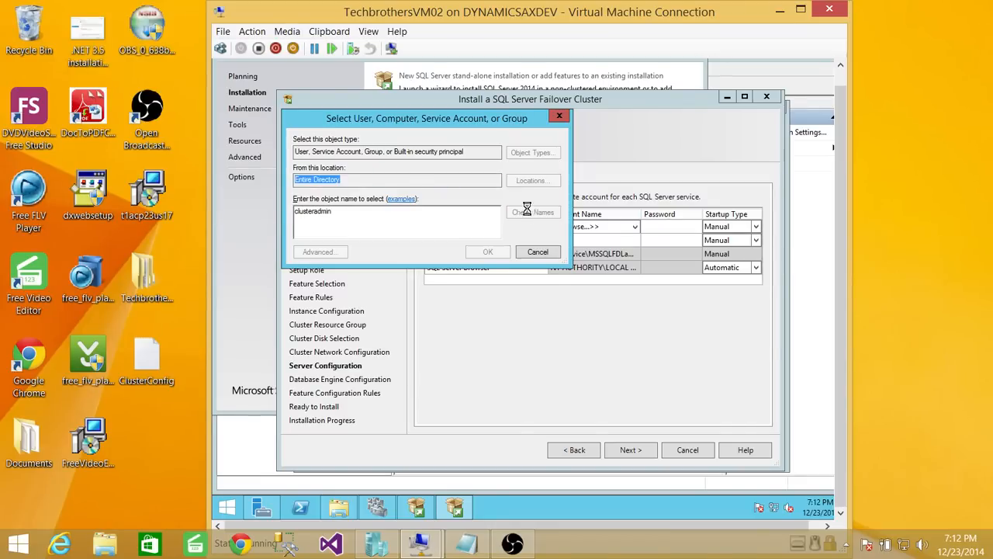
left_click(488, 251)
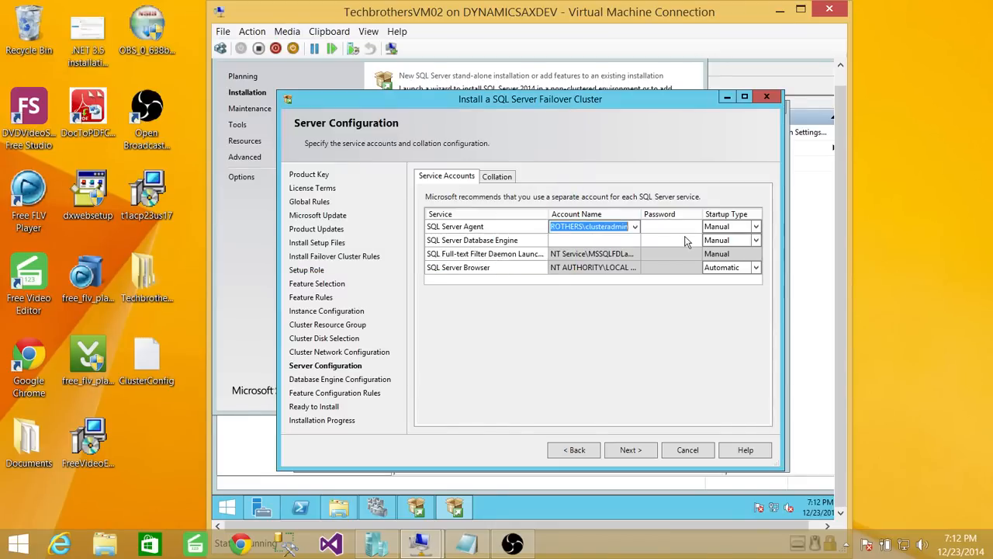
left_click(666, 226)
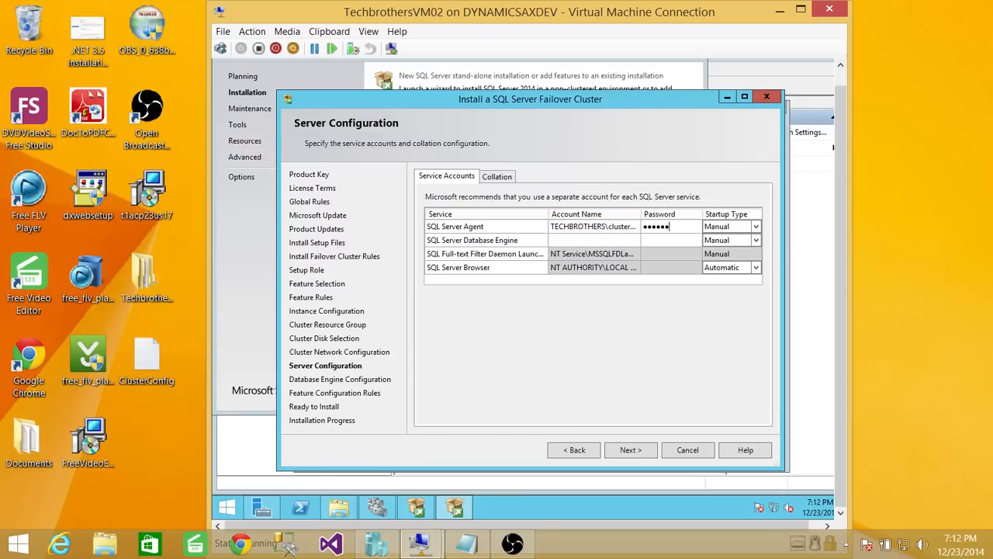
type("•••••••••")
- Assign the same cluster admin account to the Database Engine service and select its password field
left_click(635, 240)
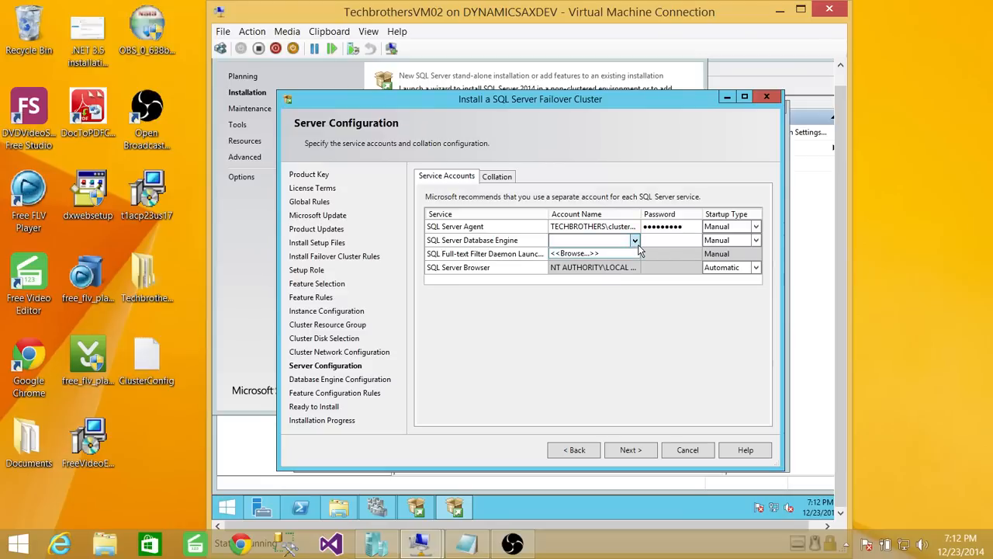
left_click(612, 255)
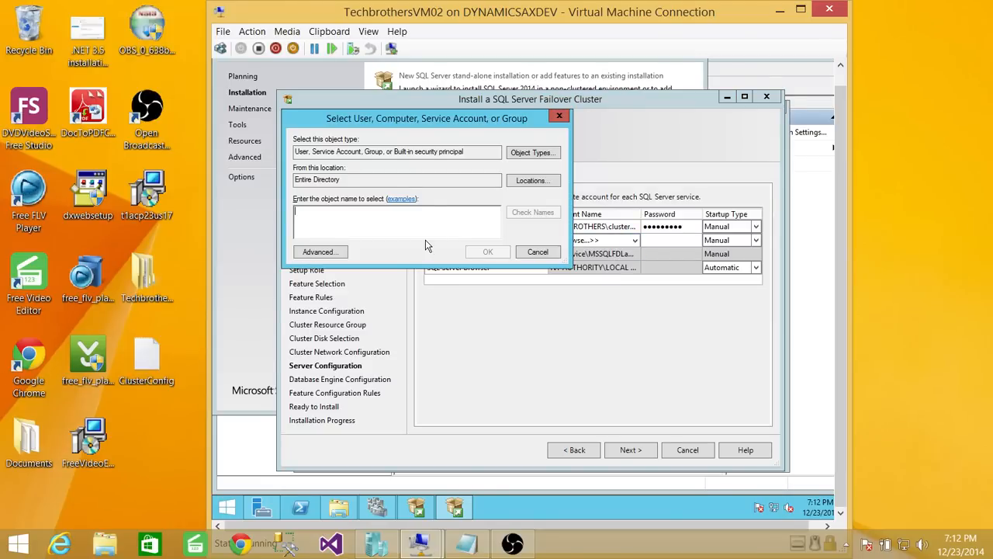
type("M")
key("BackSpace")
key("BackSpace")
key("BackSpace")
type("sql")
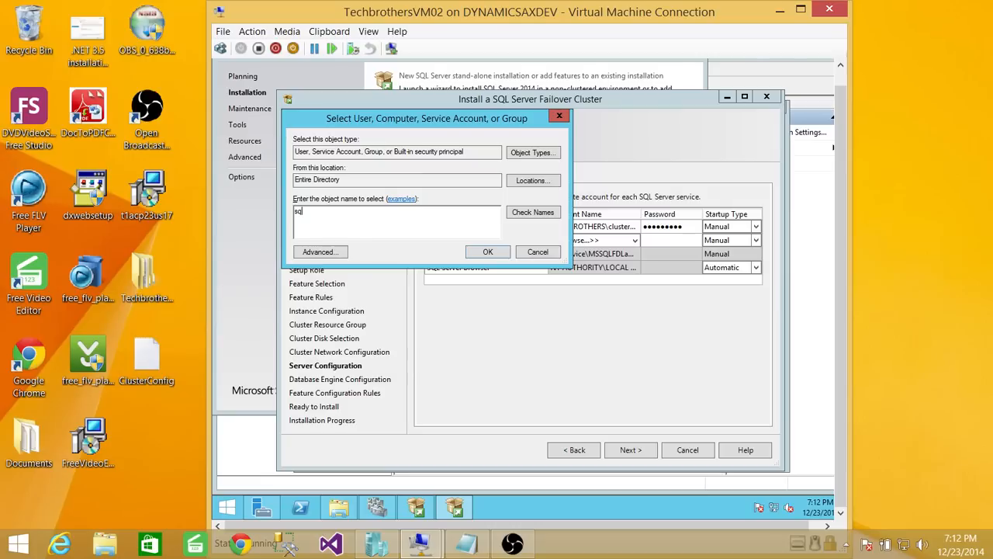
key("BackSpace")
key("BackSpace")
key("BackSpace")
type("clus")
left_click(535, 213)
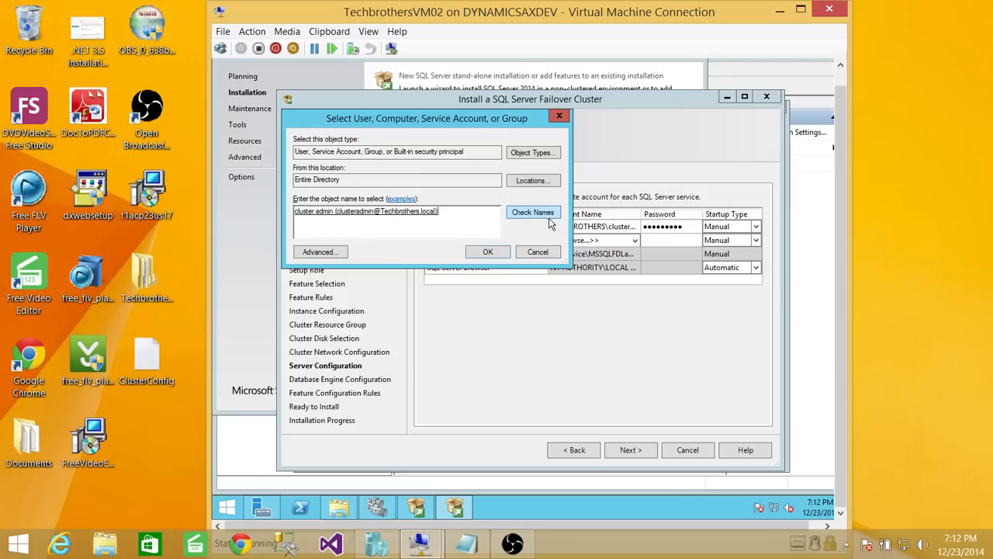
left_click(487, 252)
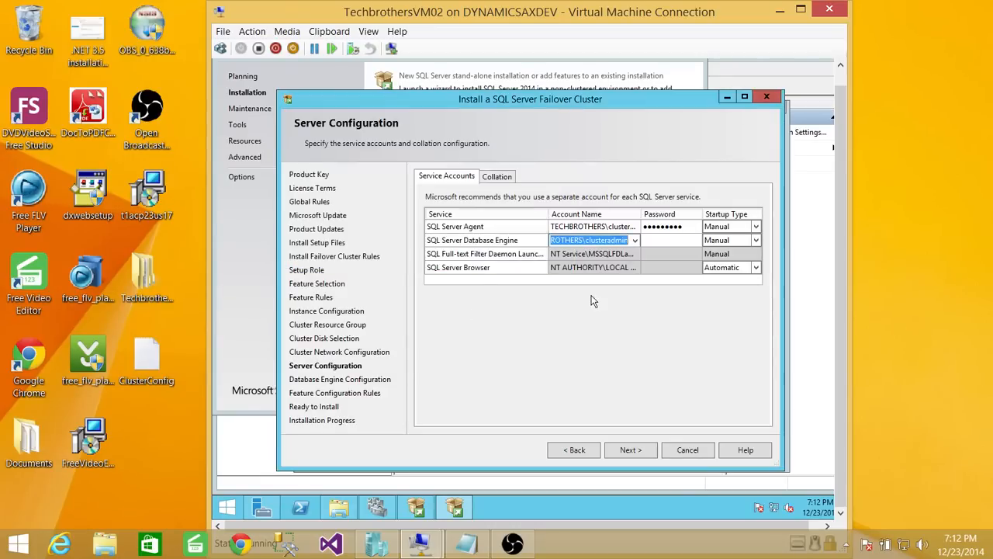
left_click(667, 241)
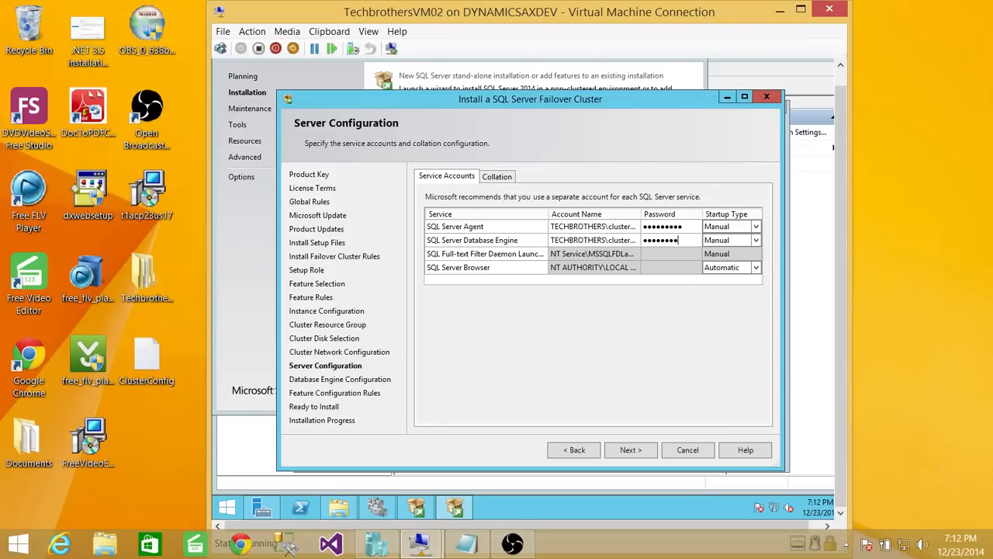
- Check the Collation tab, then retype the Database Engine service password
left_click(499, 176)
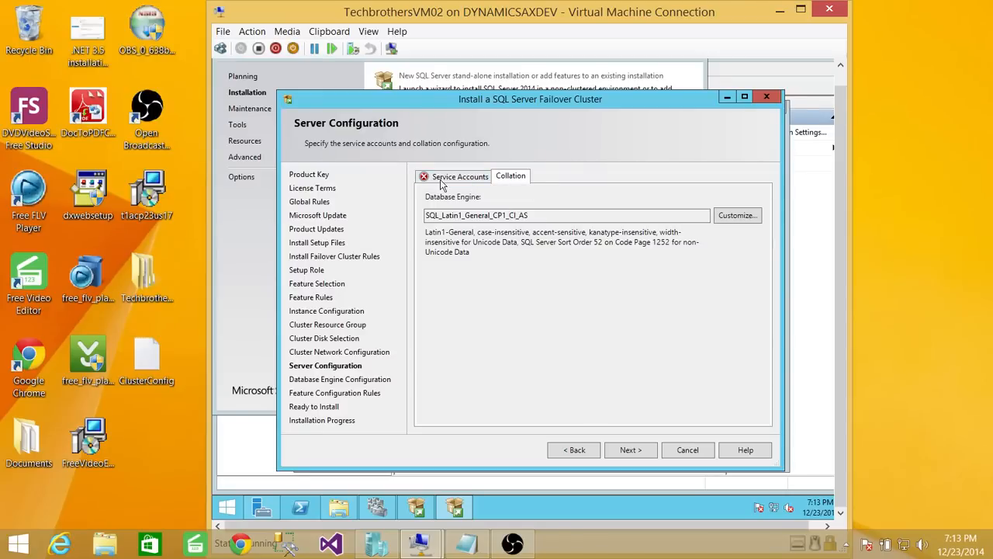
left_click(461, 176)
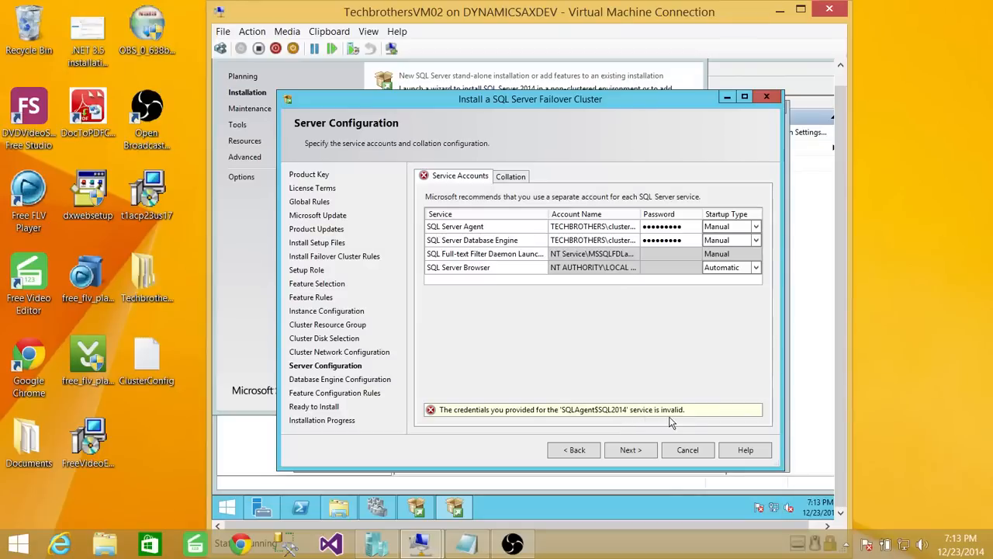
left_click(687, 239)
type("********")
- Retype the SQL Server Agent password after the invalid-credentials error and continue
left_click(676, 226)
left_click(621, 226)
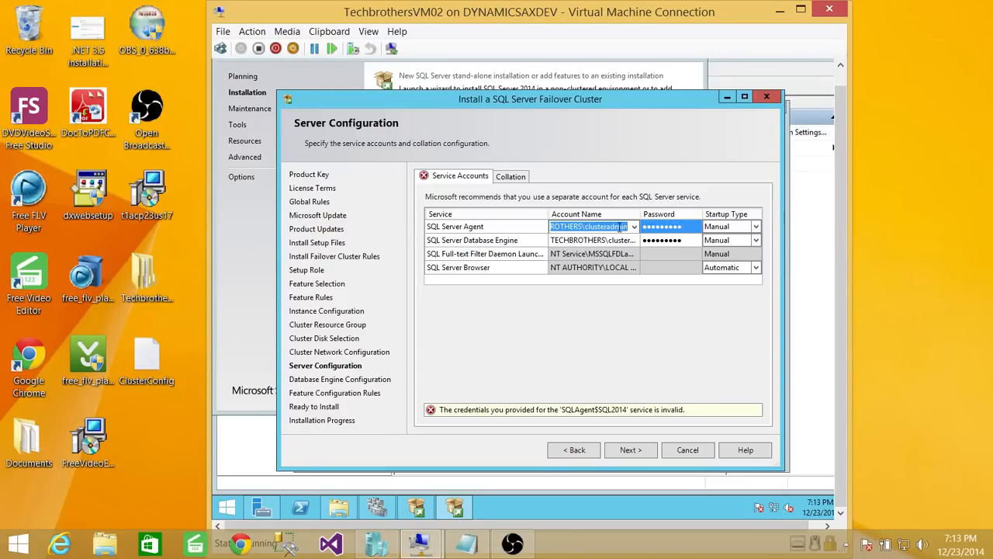
left_click(625, 452)
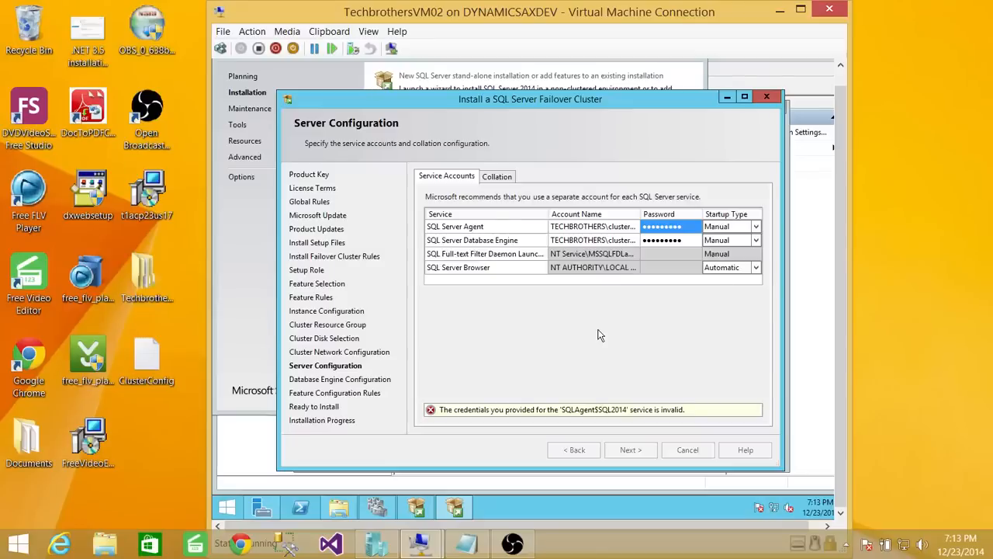
left_click(675, 304)
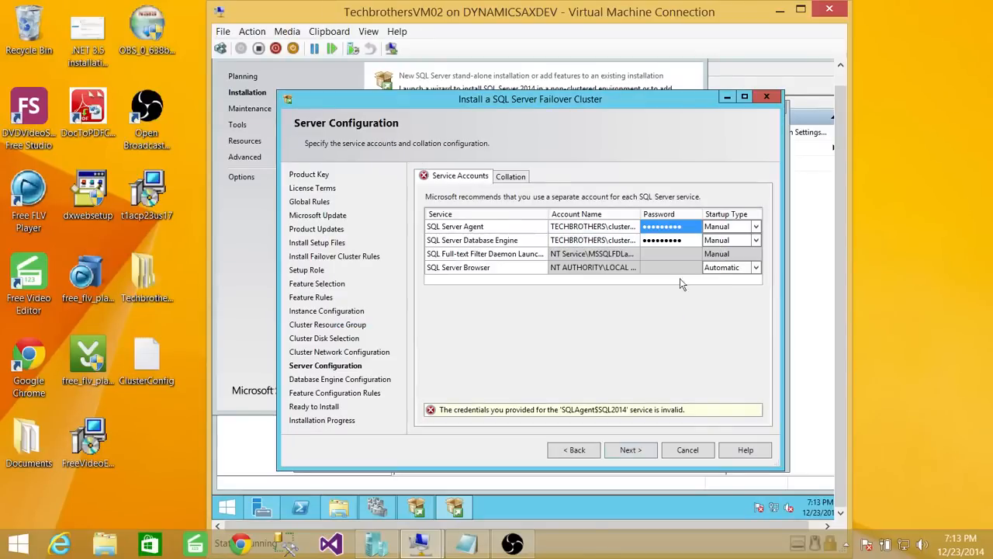
left_click(679, 225)
left_click_drag(687, 228, 604, 221)
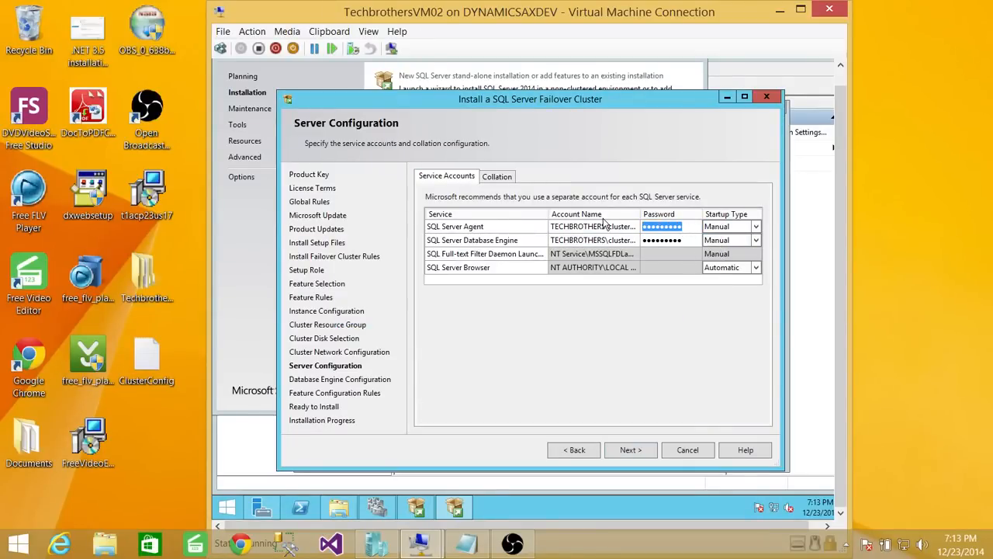
type("******")
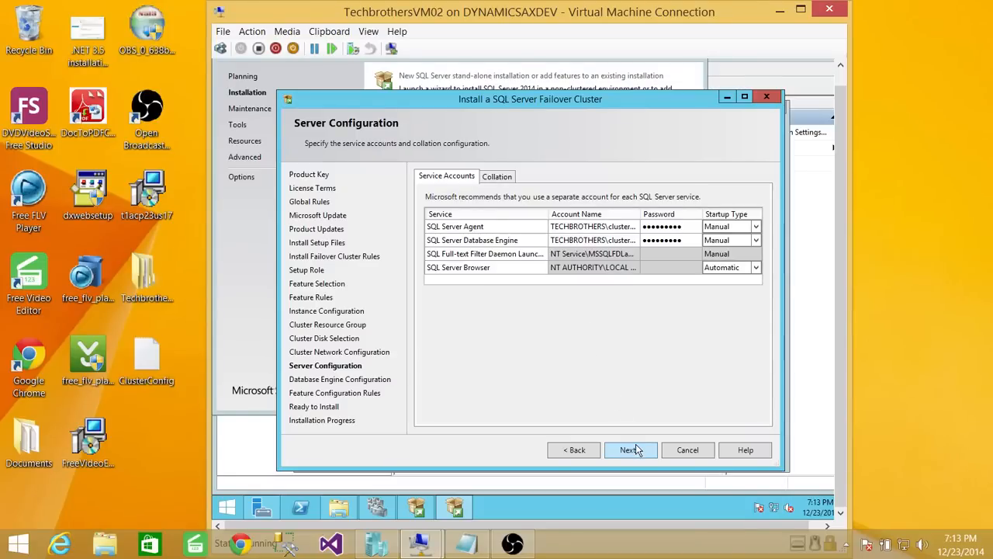
left_click(630, 449)
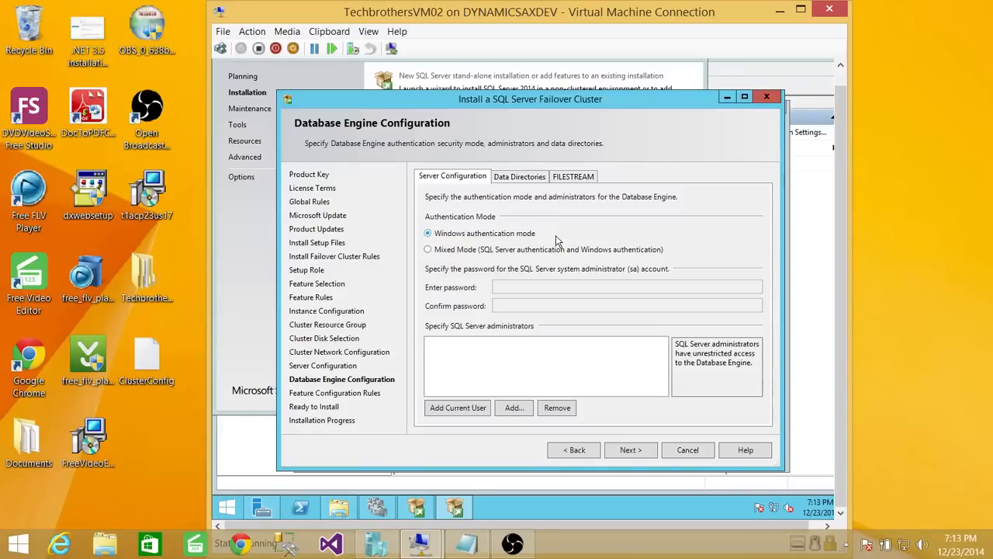
- Switch authentication to Mixed Mode and enter and confirm the sa password
left_click(429, 250)
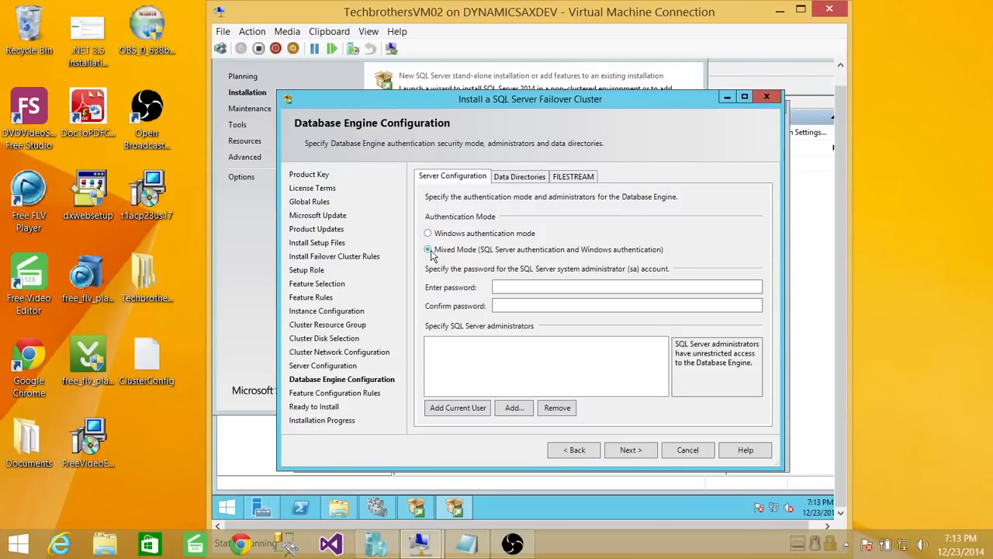
left_click(518, 288)
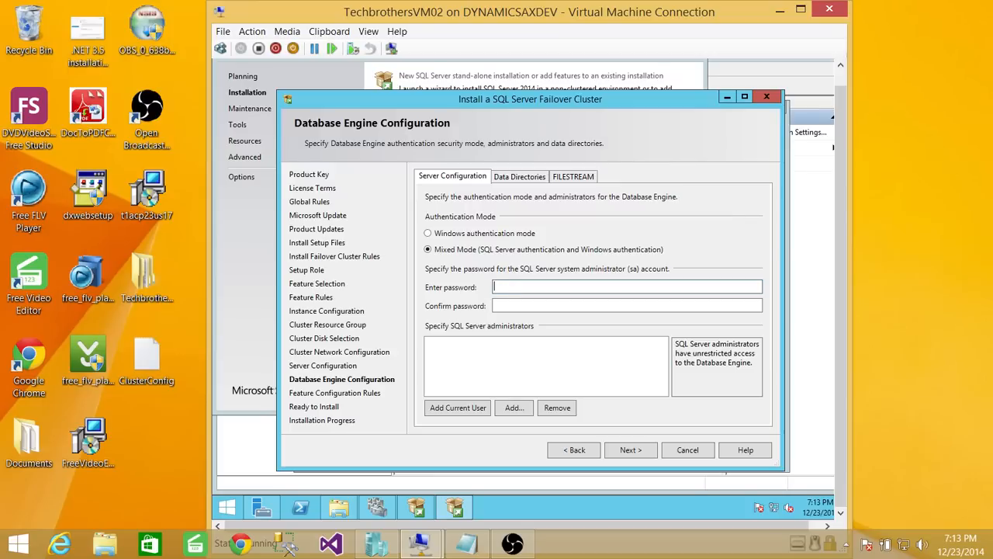
type("••••••")
left_click(507, 304)
type("••")
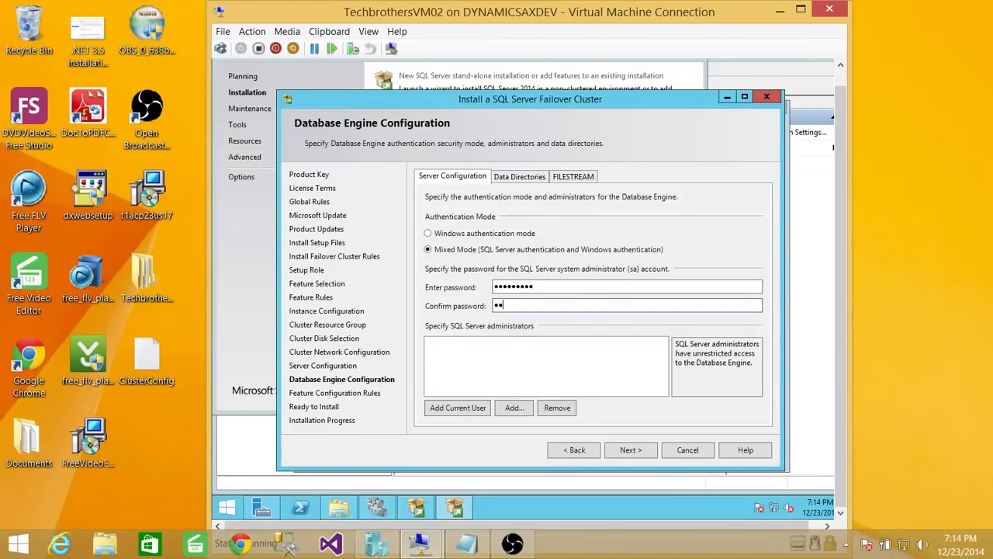
type("••")
- Add the current user as SQL Server administrator, leaving the user search unused
left_click(466, 412)
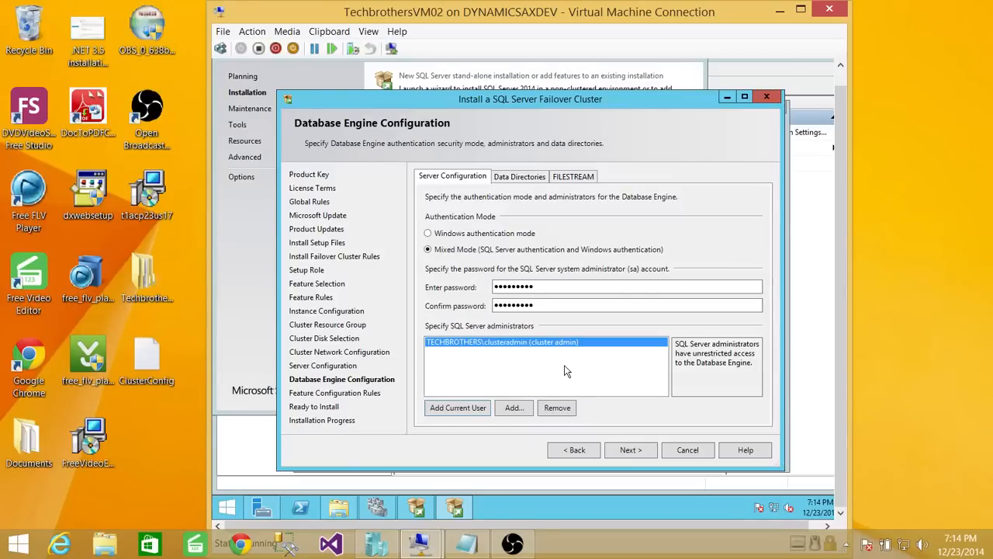
left_click(516, 413)
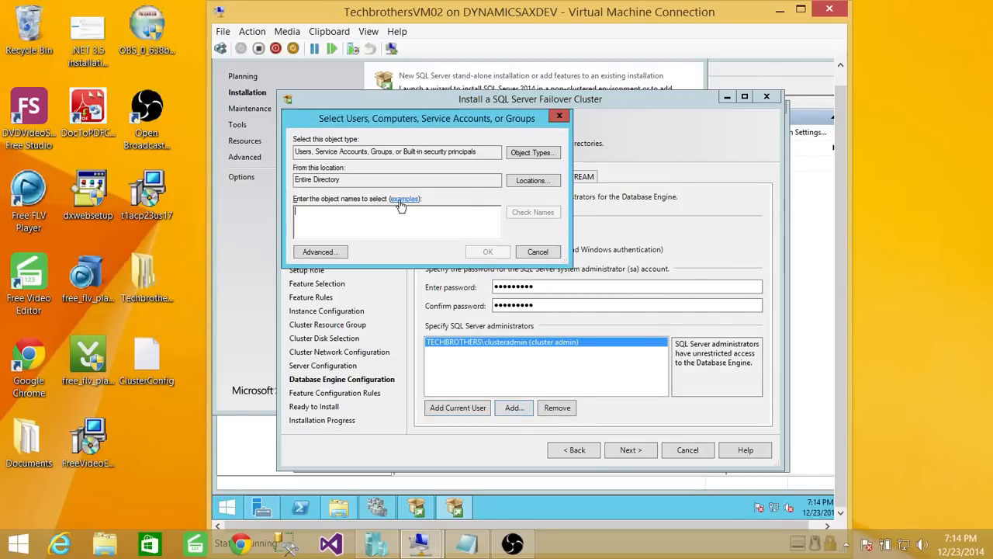
left_click(537, 252)
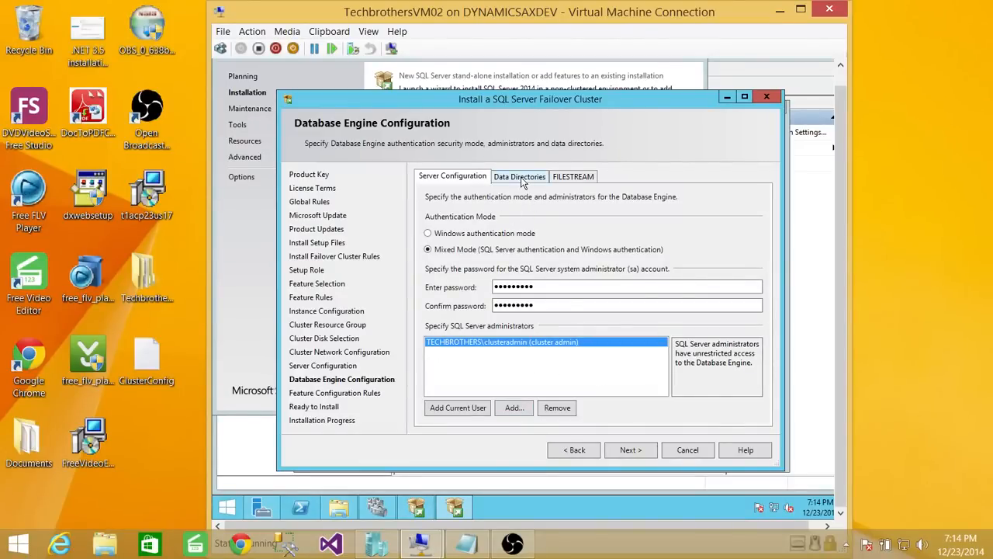
- Browse for a data root folder on Data Directories, then cancel, keeping F:\
left_click(521, 177)
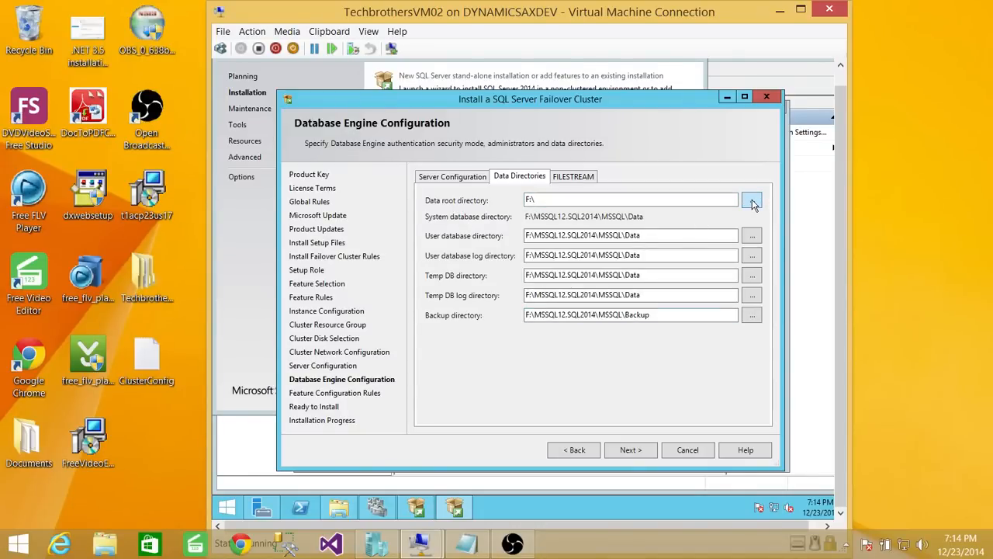
left_click(751, 201)
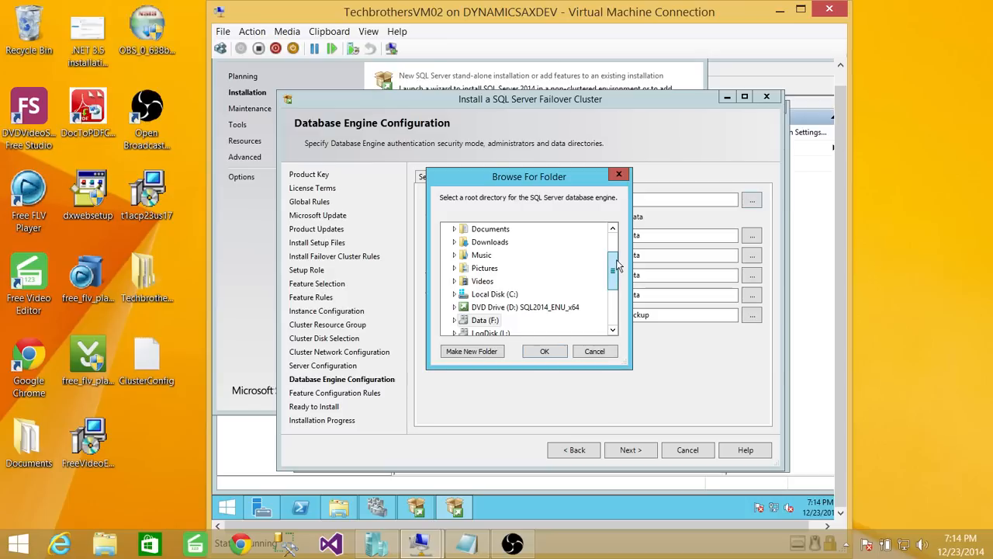
left_click_drag(617, 266, 620, 294)
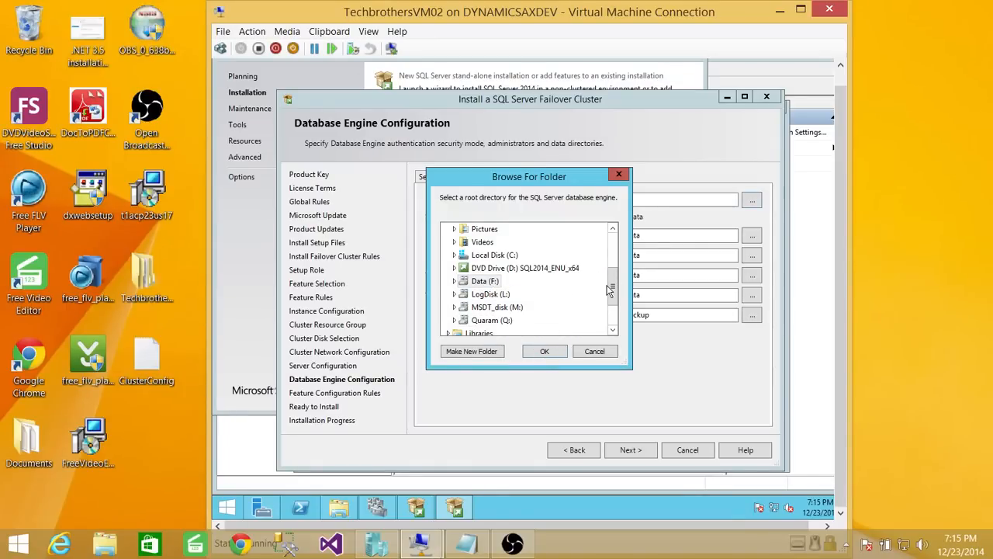
left_click(588, 353)
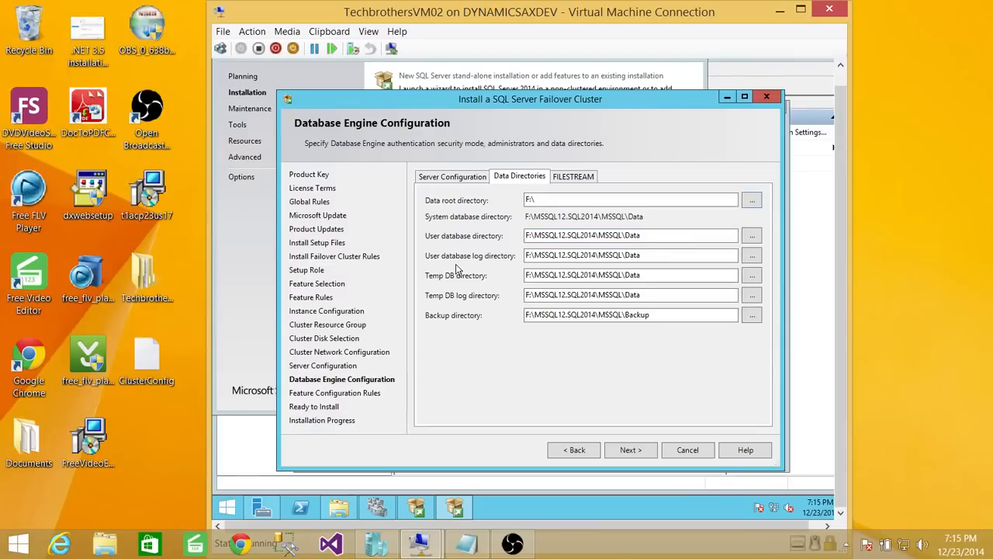
- Move the user database log directory to drive L:\
left_click(529, 255)
key("BackSpace")
type("L")
- Move the Temp DB directory to drive C:\ and view the FILESTREAM settings
left_click(528, 275)
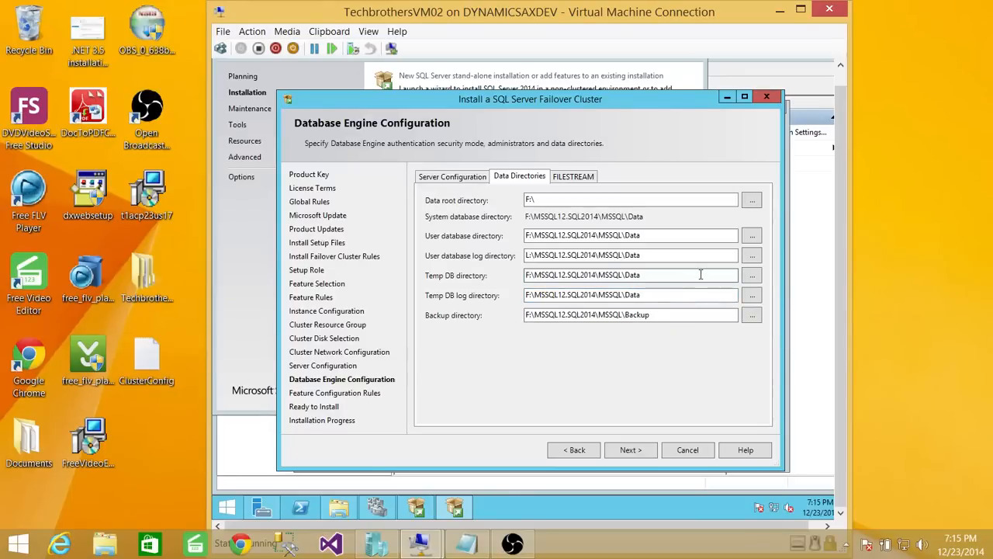
key("BackSpace")
type("C")
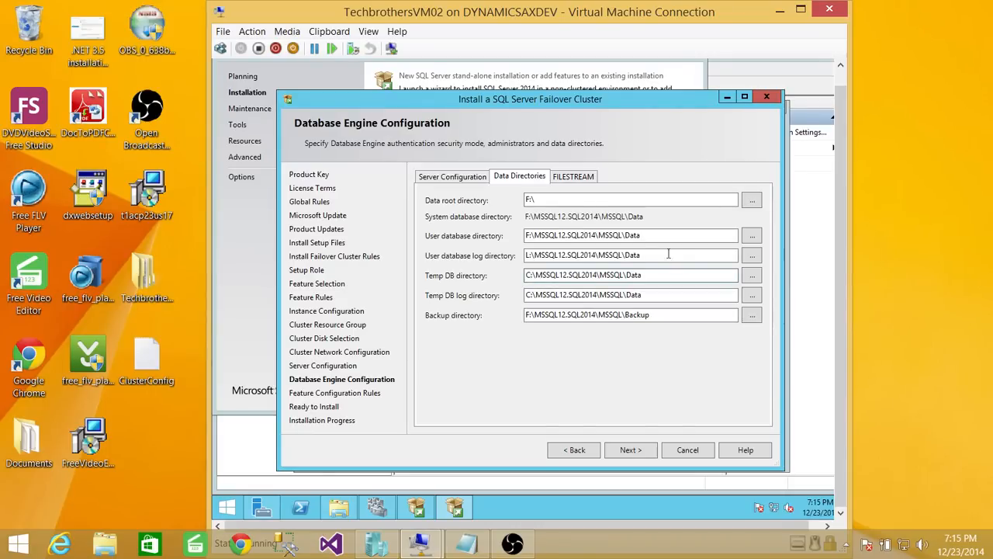
left_click(654, 296)
left_click(655, 275)
left_click(582, 177)
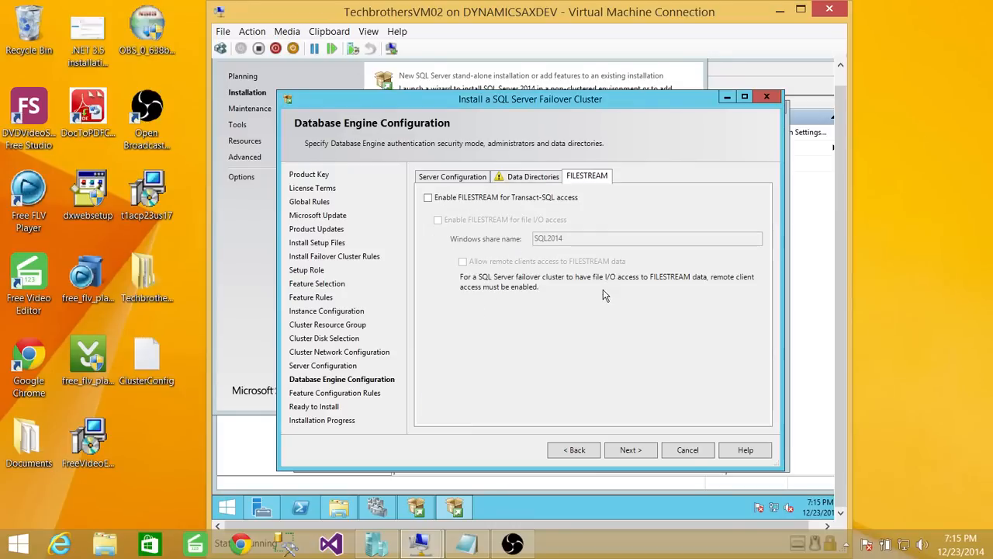
- Change the Temp DB directory drive from C back to F and continue to Ready to Install
left_click(535, 176)
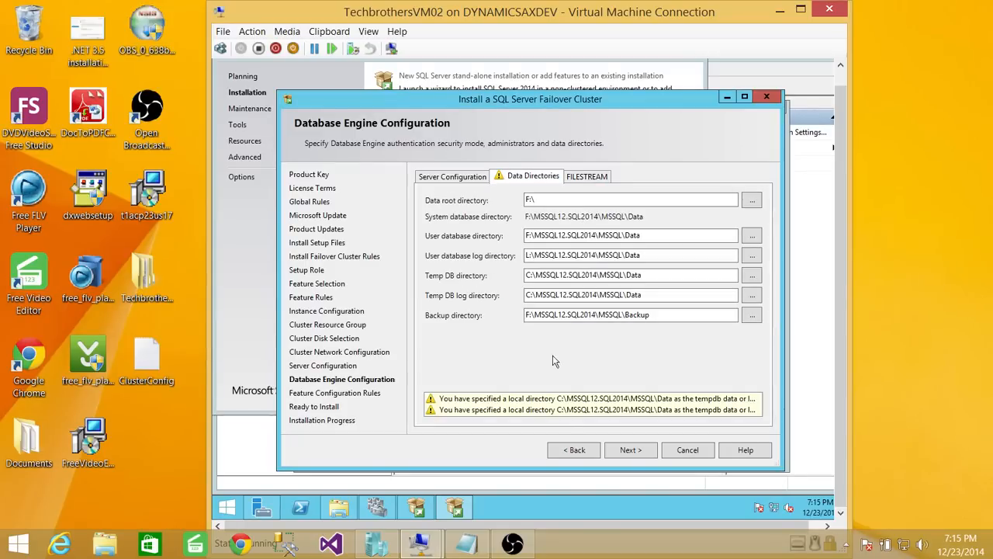
left_click(531, 276)
key("BackSpace")
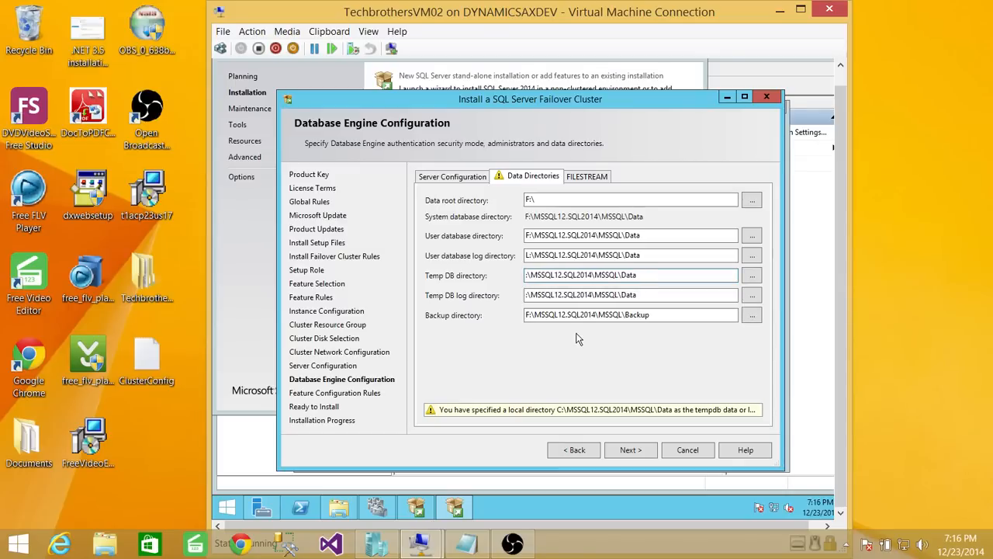
type("F")
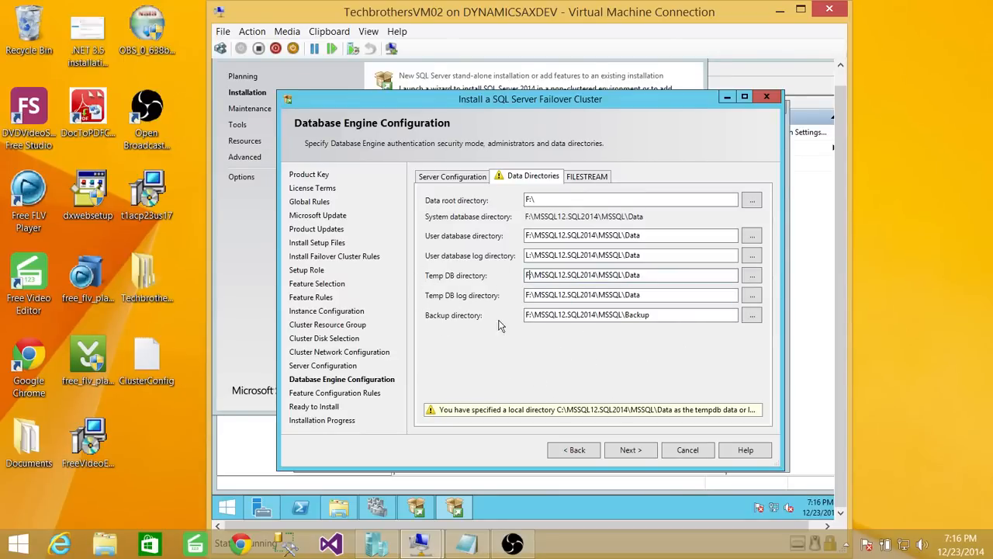
left_click(635, 451)
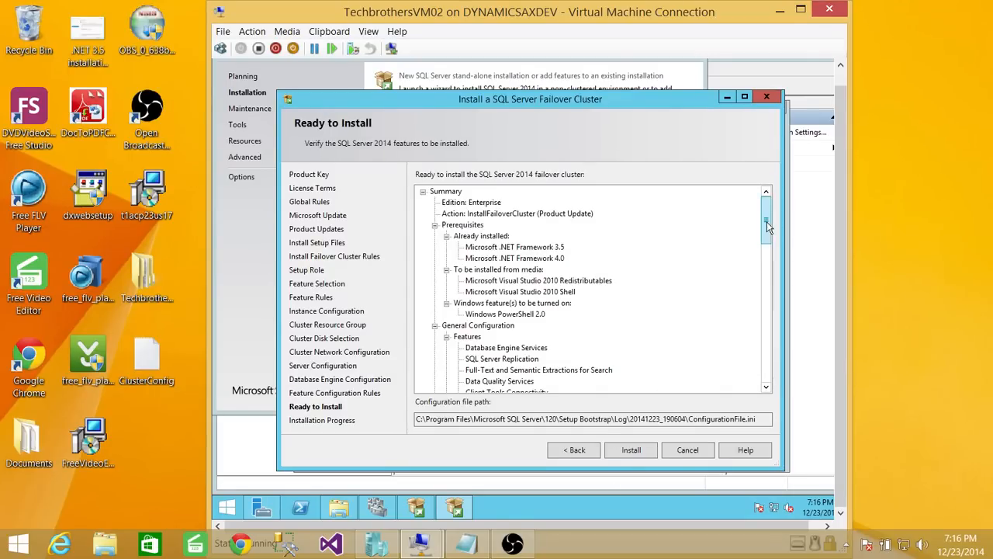
- Review the Ready to Install summary and start the failover cluster installation
mouse_move(767, 221)
left_mouse_down()
mouse_move(761, 340)
mouse_move(764, 218)
left_mouse_up()
left_click(633, 451)
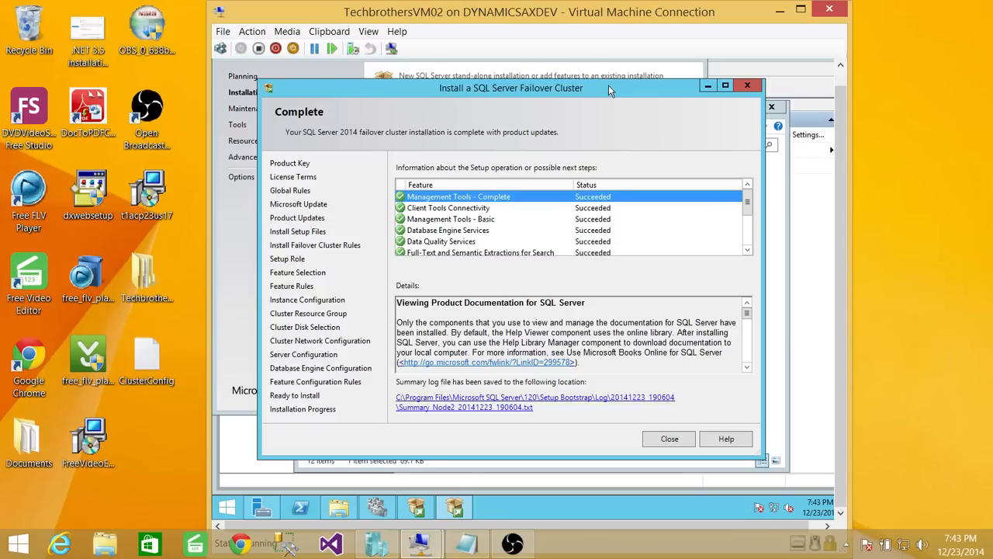
left_click_drag(609, 89, 628, 216)
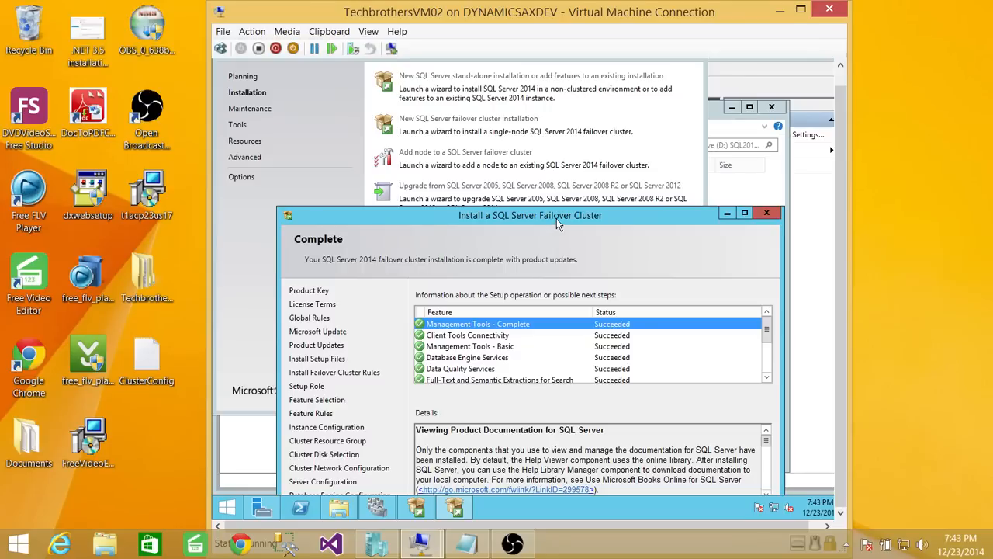
left_click_drag(557, 222, 549, 111)
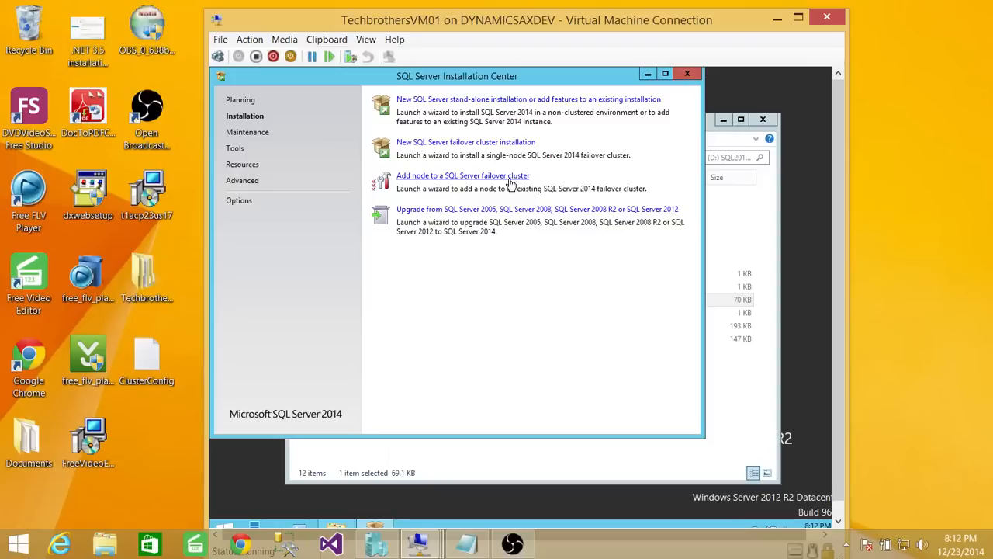
- Launch 'Add node to a SQL Server failover cluster' from the VM01 Installation Center
left_click(556, 198)
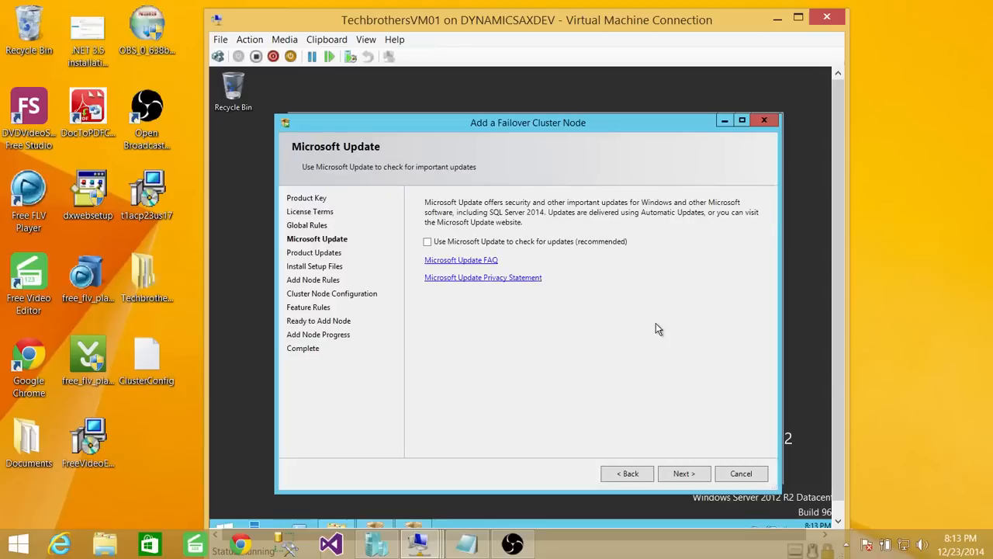
- Skip Microsoft Update and continue past the Add Node Rules, which show 3 warnings
left_click(691, 475)
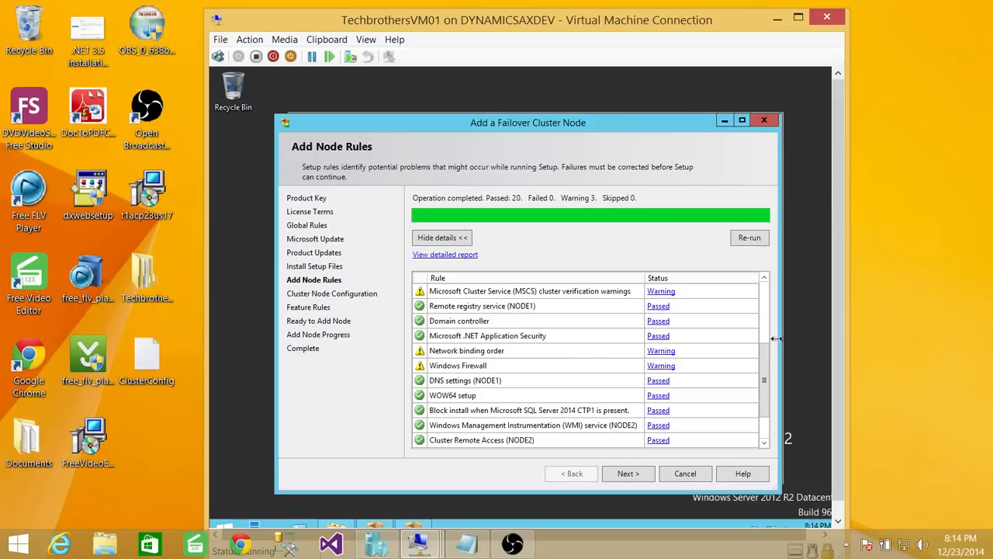
left_click_drag(765, 377, 773, 277)
scroll(769, 359, "down", 4)
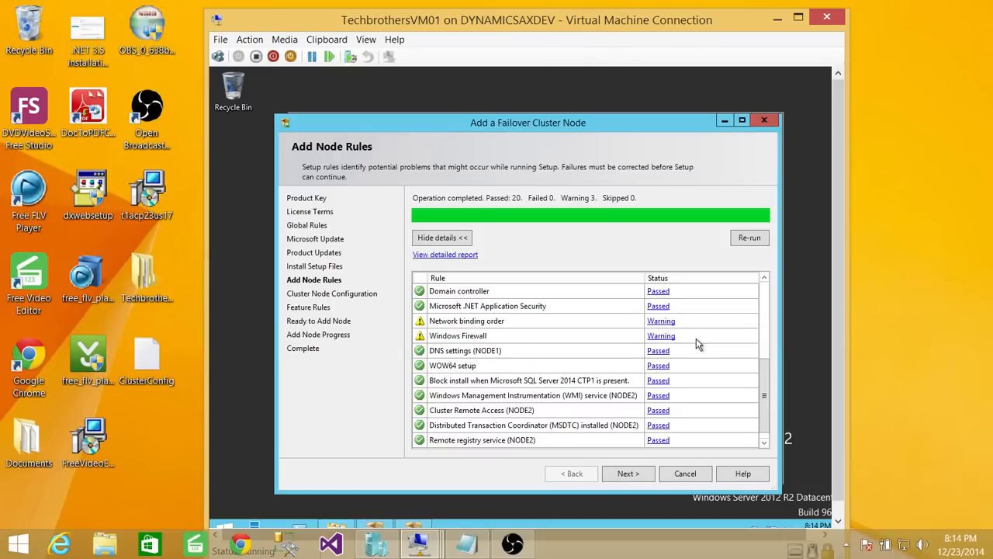
left_click(645, 480)
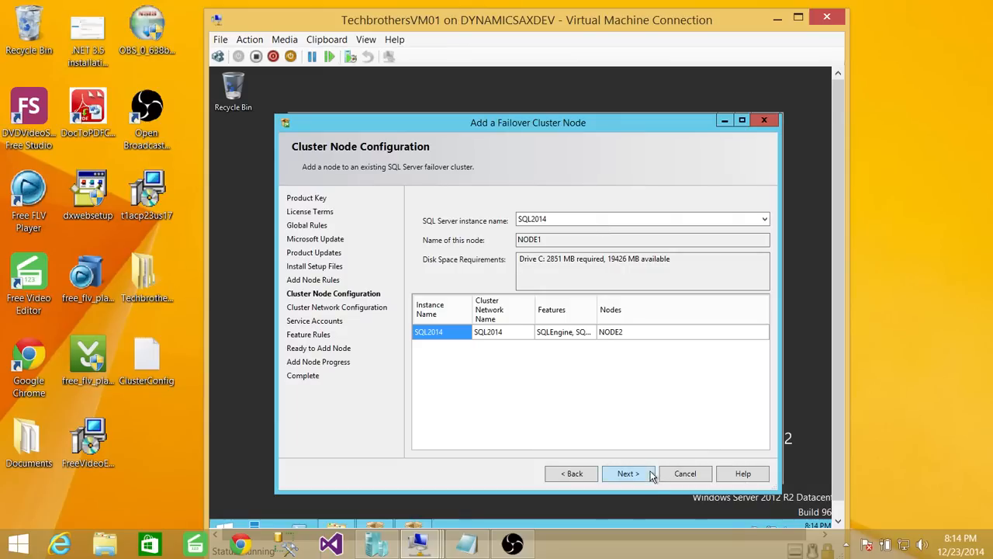
- Review the disk space requirements on Cluster Node Configuration and continue
left_click_drag(688, 259, 514, 250)
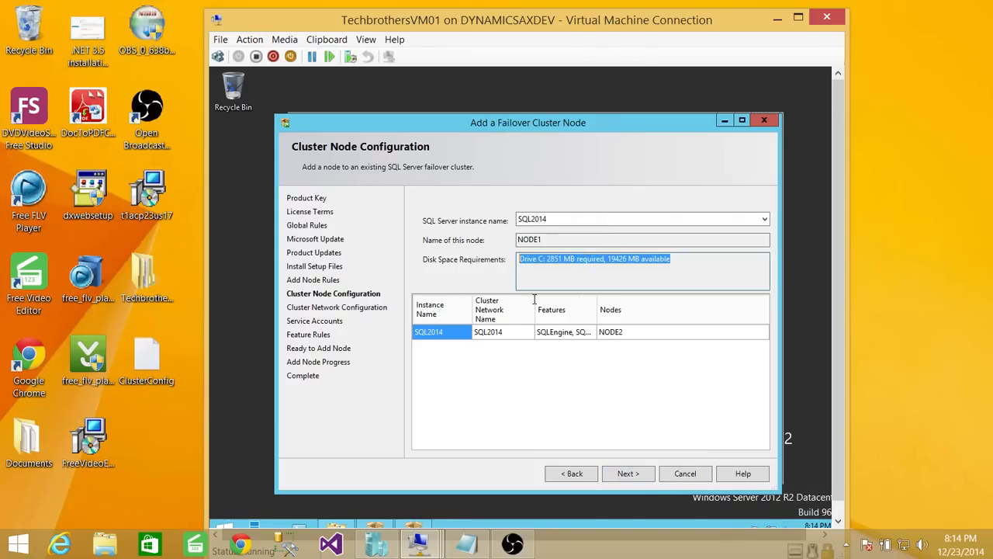
left_click(629, 473)
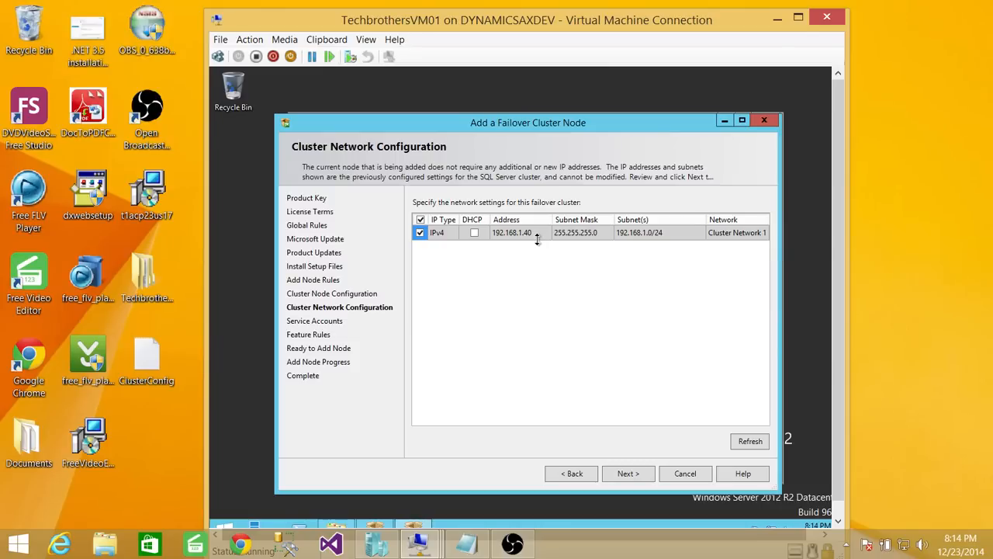
- Check the cluster IP in the Notepad notes, then continue past Cluster Network Configuration
mouse_move(537, 238)
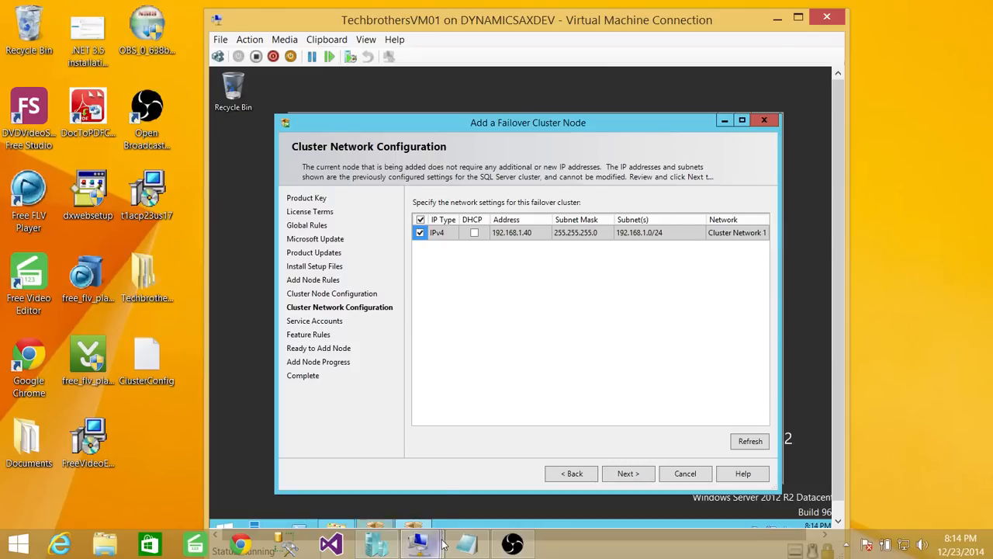
left_click(465, 544)
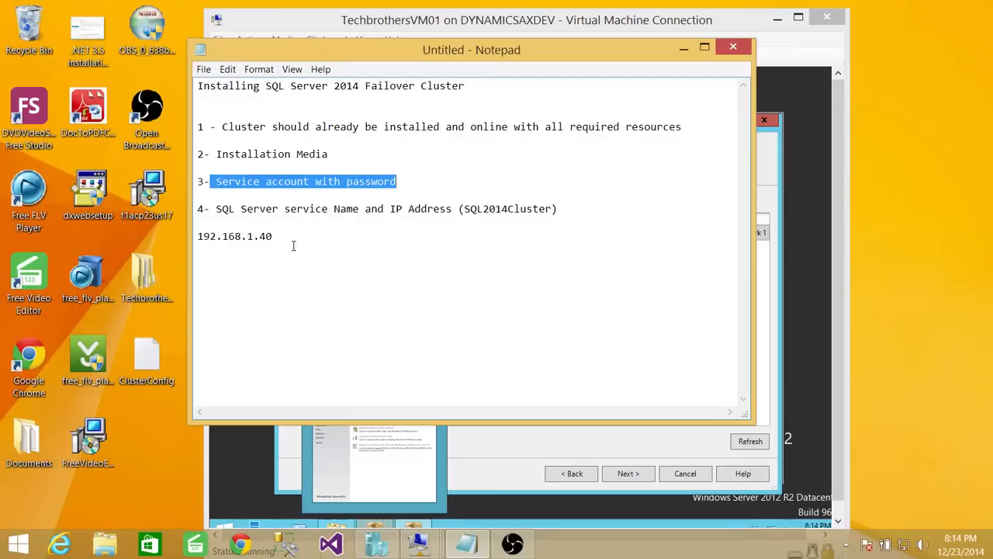
left_click_drag(264, 222, 186, 233)
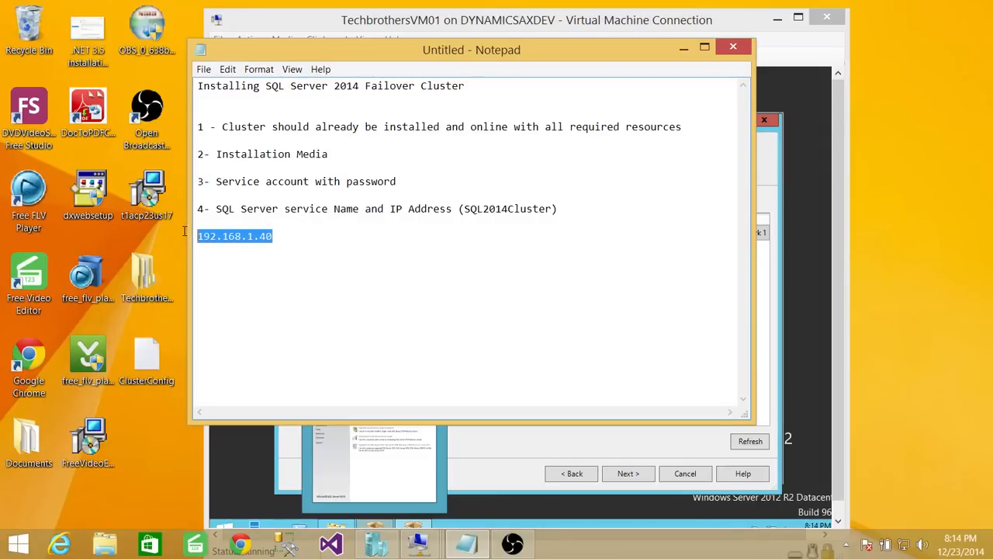
left_click(684, 48)
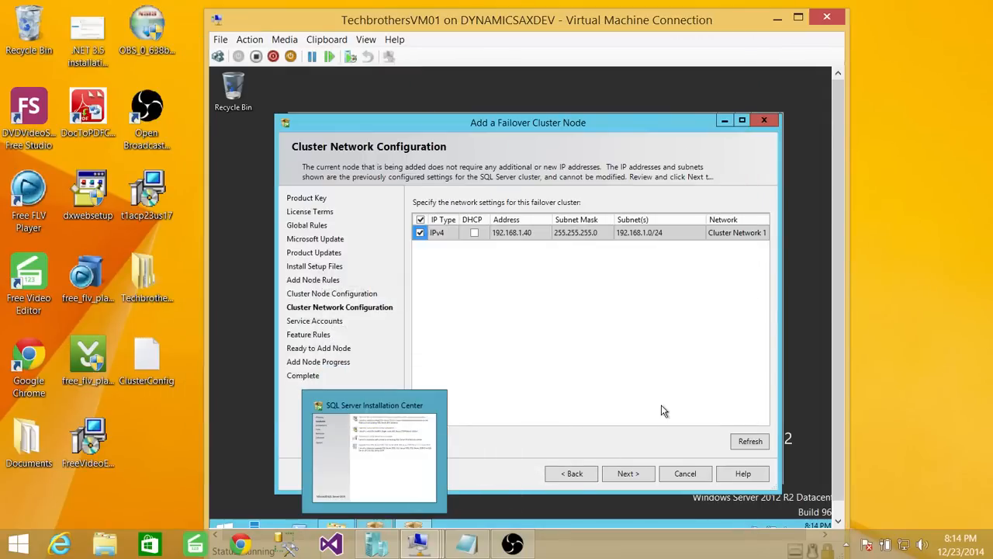
left_click(632, 474)
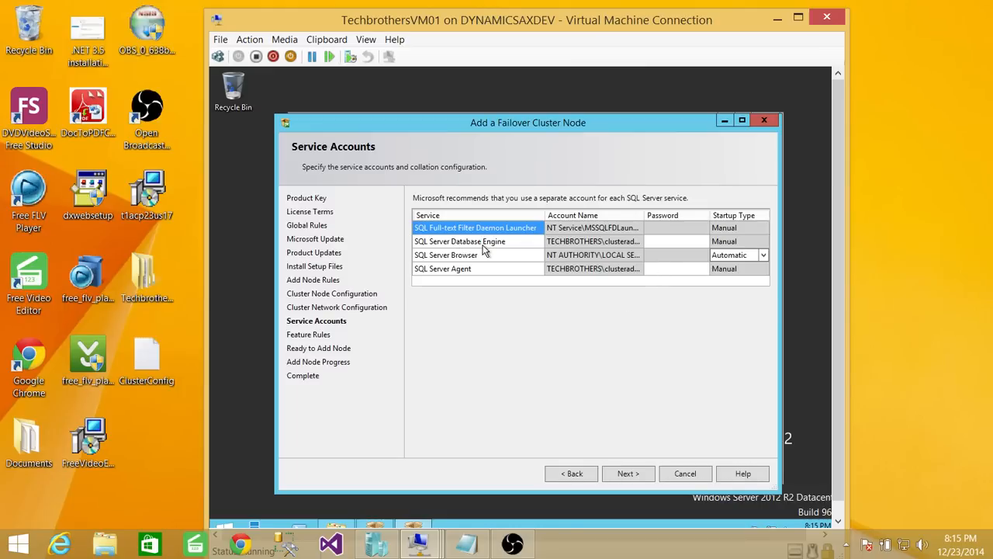
- Enter the Database Engine and SQL Server Agent service account passwords and submit them
left_click(539, 242)
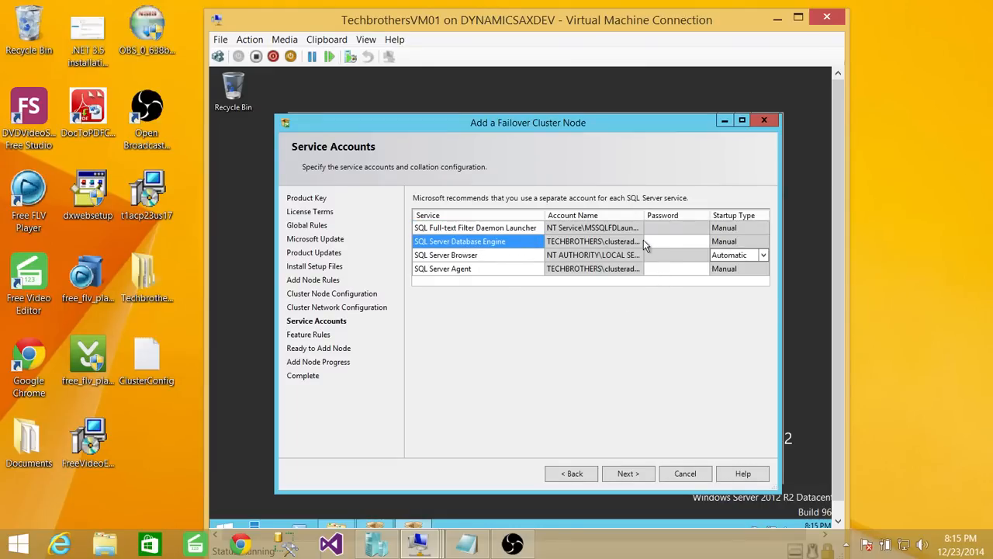
left_click(655, 244)
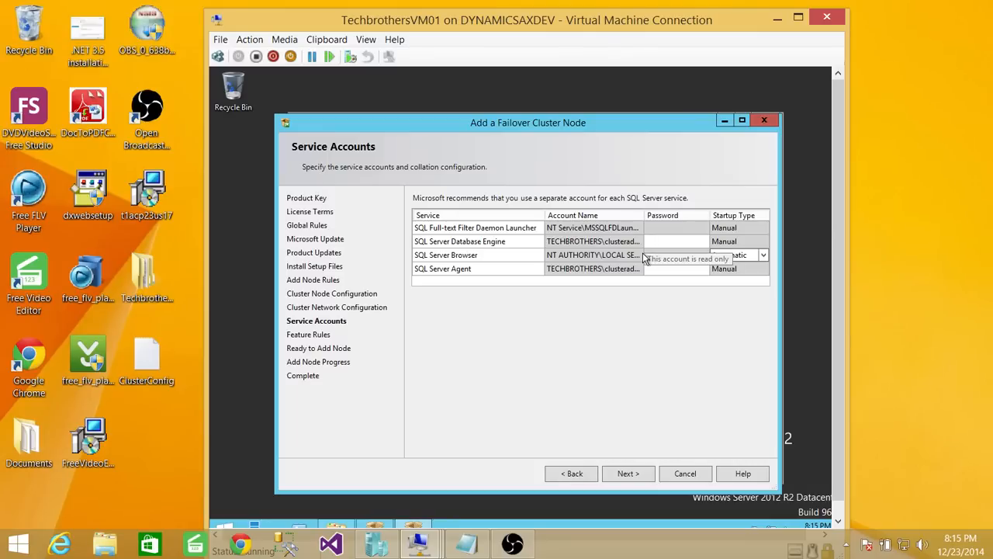
type("Pass●●●●")
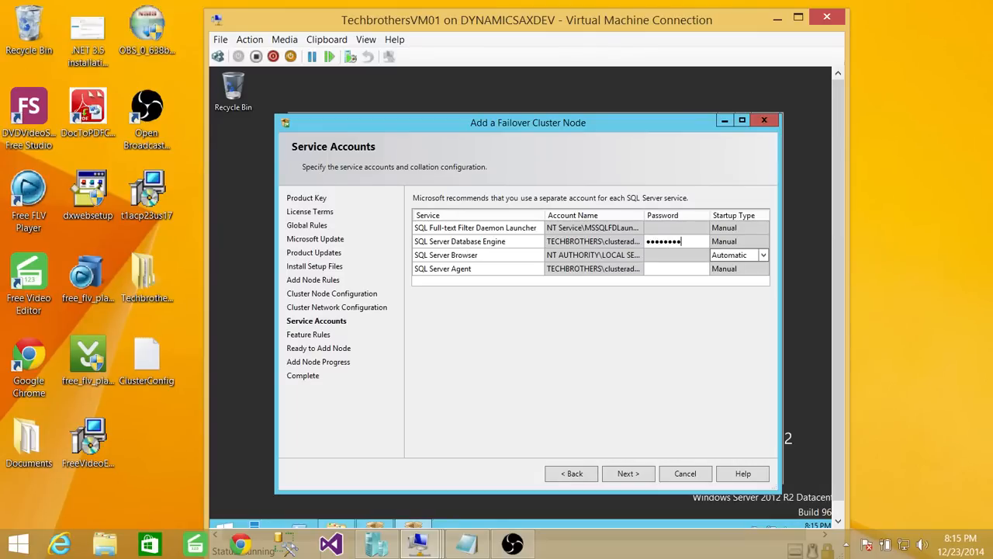
type("1")
left_click(658, 270)
type("●●●●●●●●●")
left_click(628, 473)
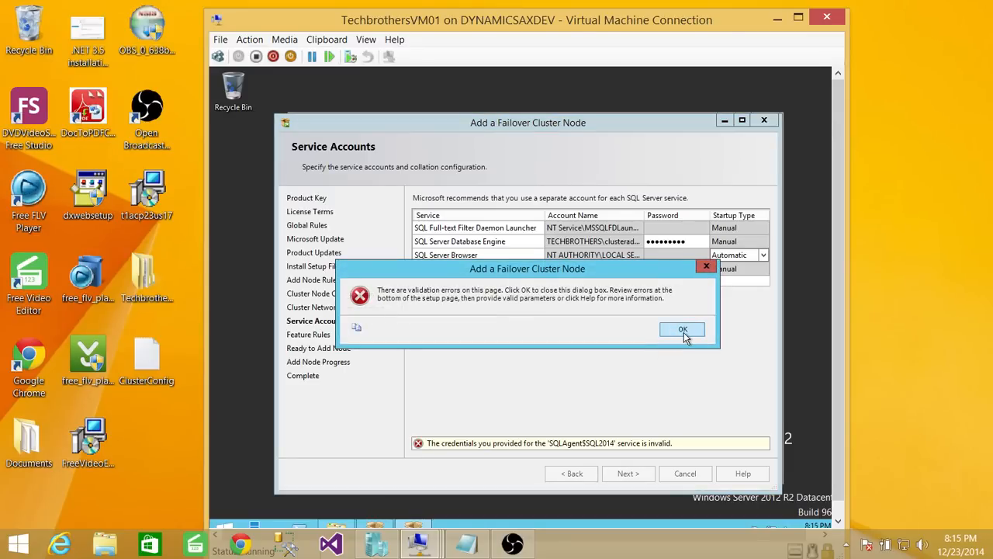
- Dismiss the invalid-credentials error and re-enter both service passwords correctly
left_click(682, 332)
left_click(696, 242)
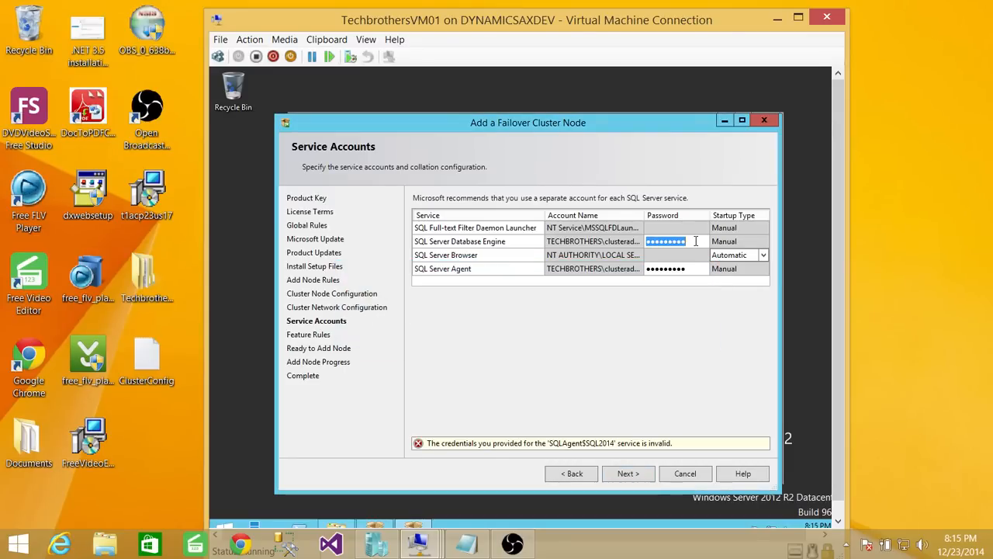
type("••••")
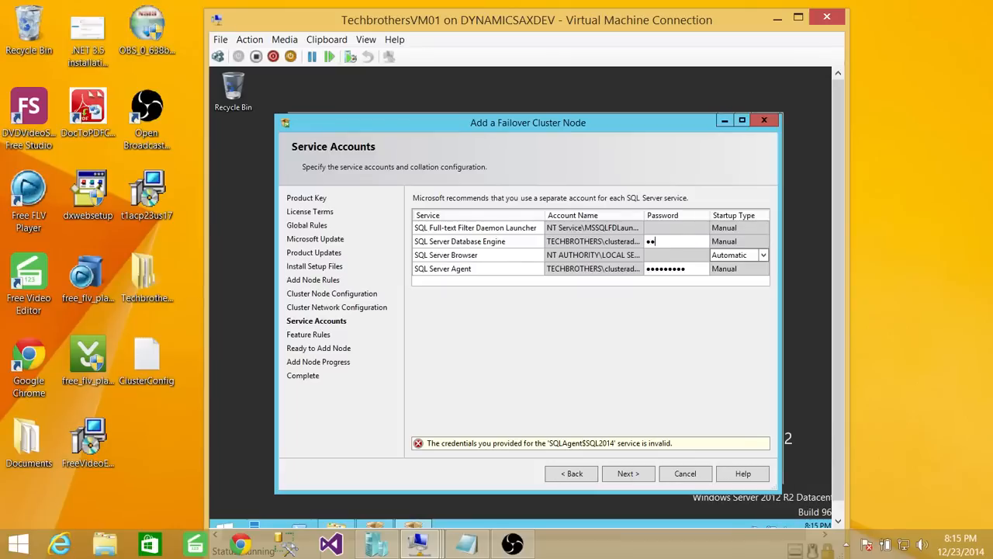
type("••••")
left_click(690, 269)
type("••••••••")
left_click(641, 473)
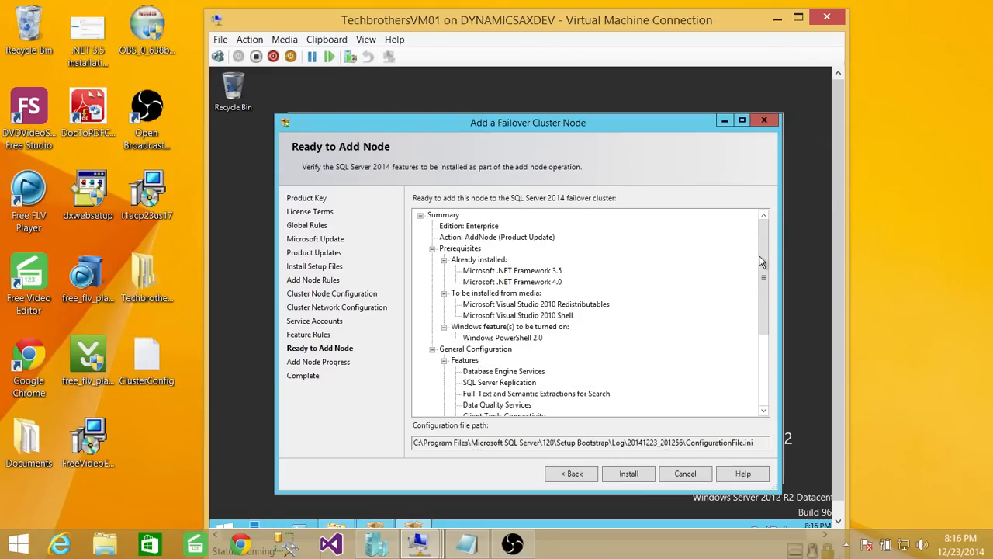
- Review the Ready to Add Node summary for SQL2014 and start adding the node
left_click_drag(764, 262, 764, 332)
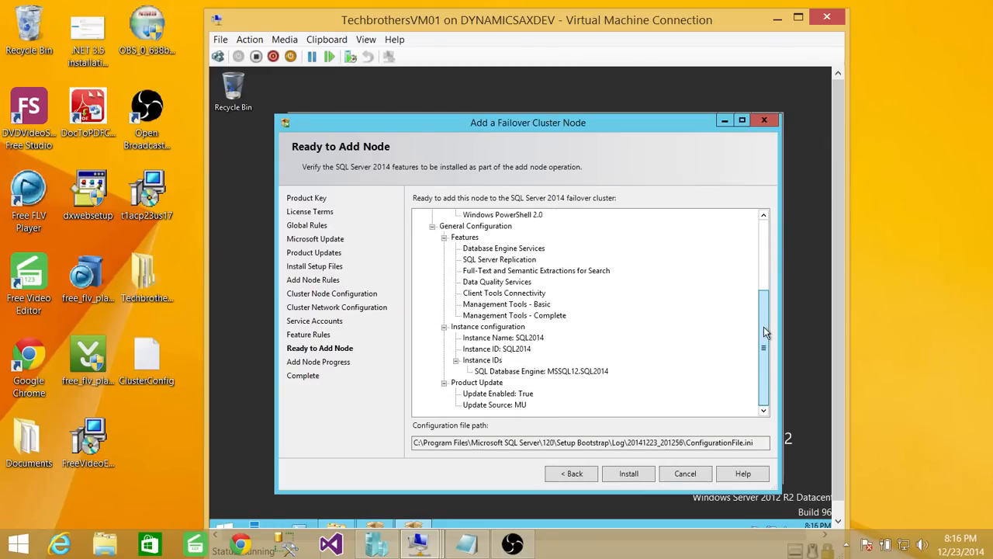
left_click(630, 475)
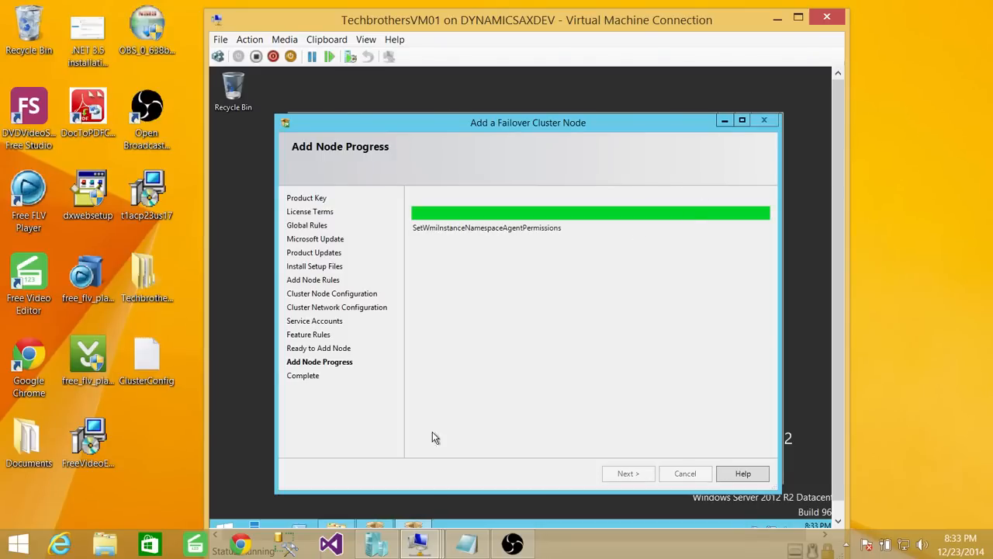
- In the notes, add lines 'Node2 - active node' and 'Node1 - Passive node' below 192.168.1.40
left_click(466, 543)
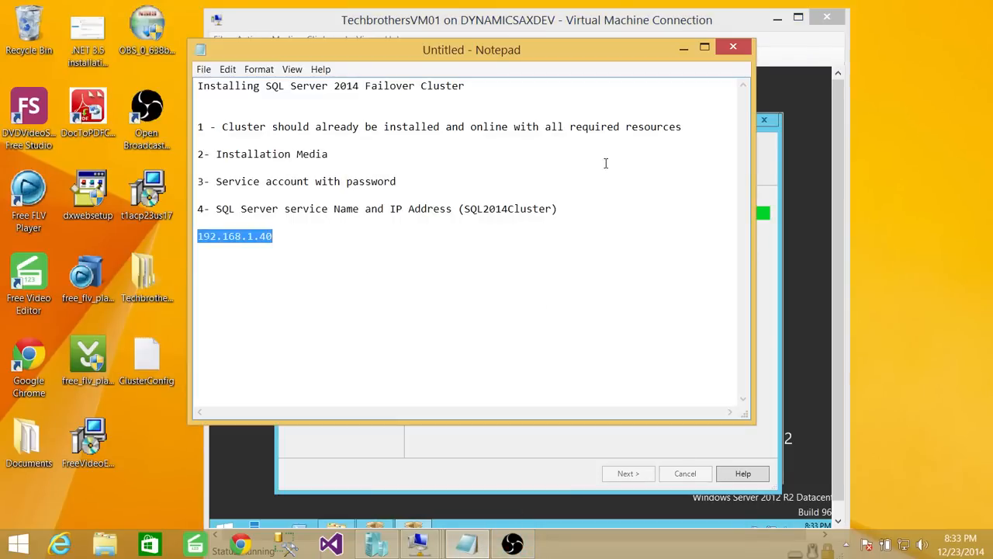
left_click_drag(625, 56, 510, 181)
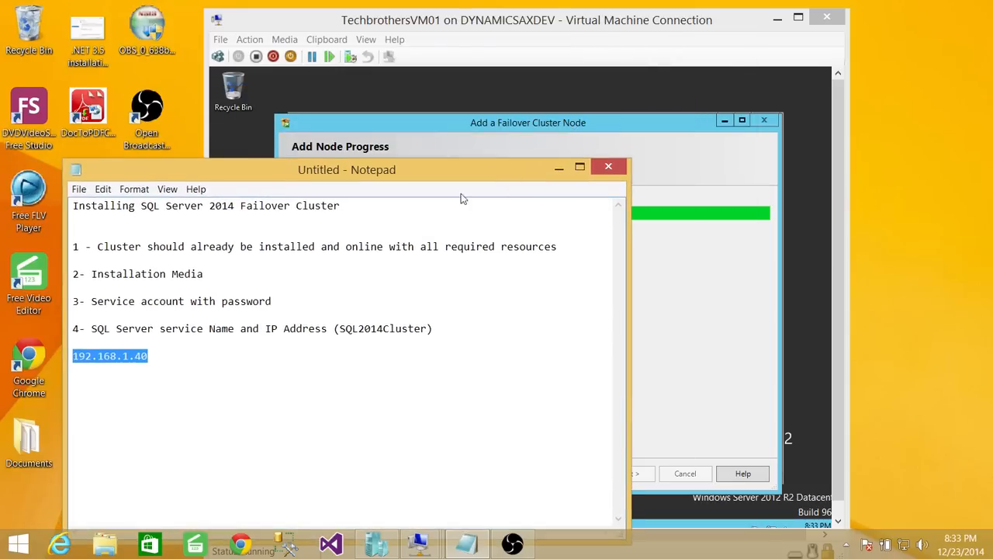
left_click(286, 247)
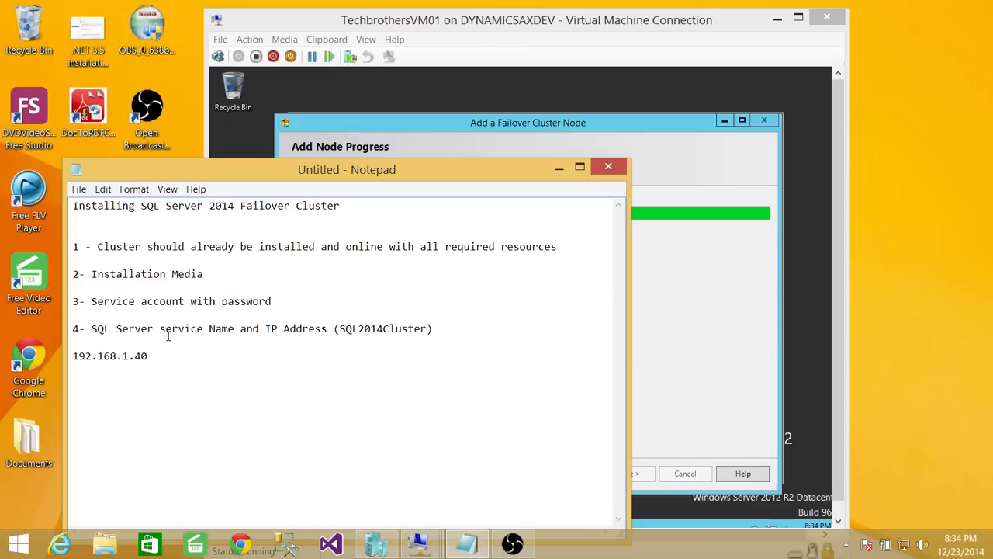
left_click(221, 372)
type("Node2 - active node")
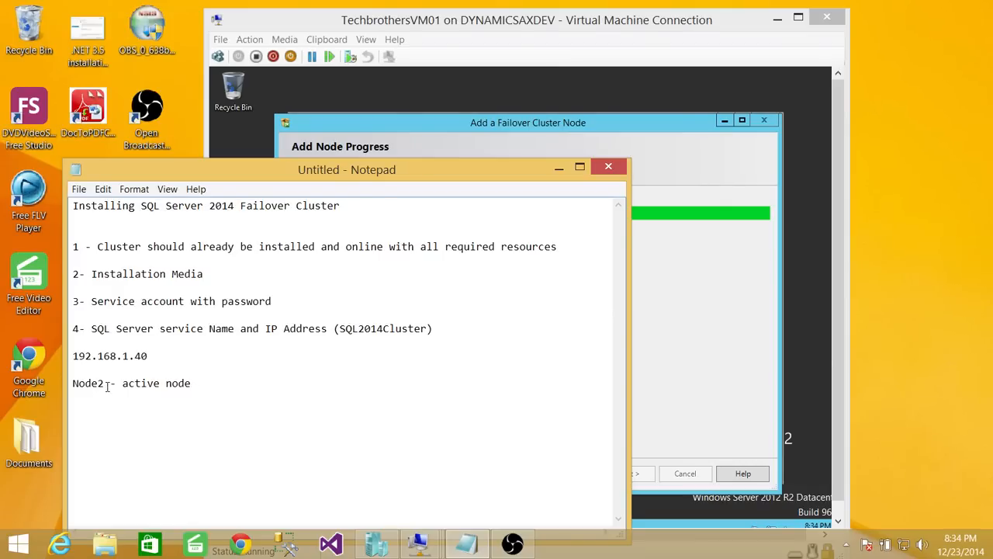
double_click(99, 384)
left_click(197, 383)
key("Return")
key("Return")
type("Node1 - Pas")
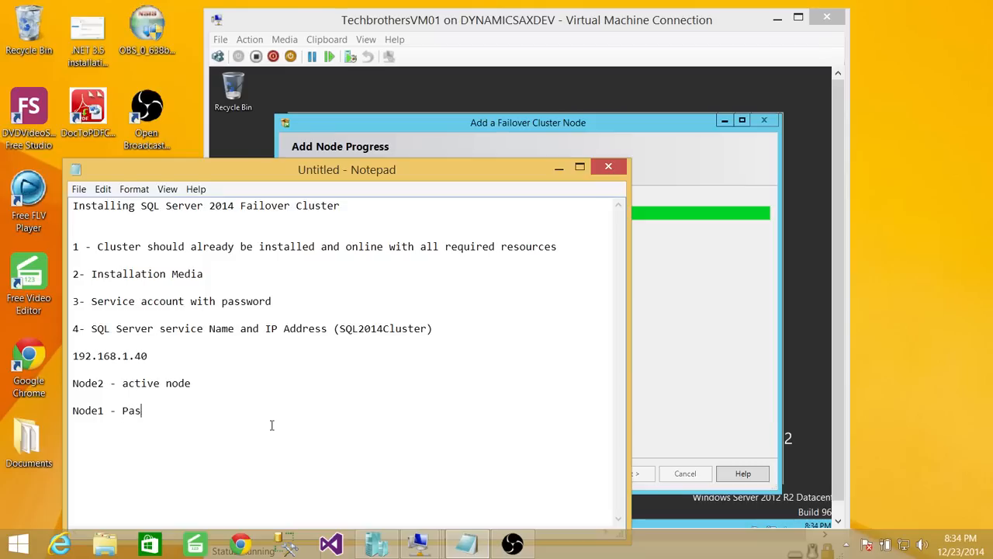
type("sive node")
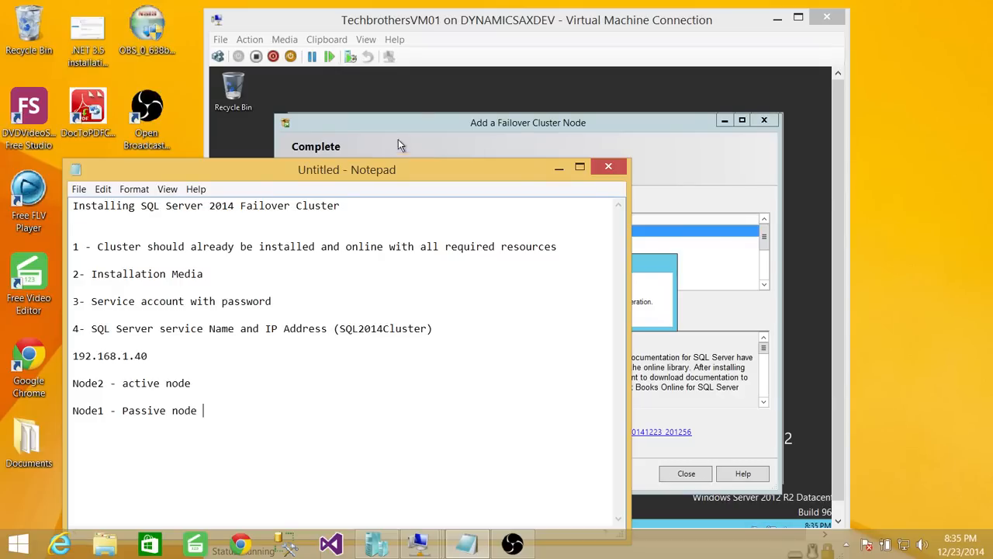
- Close the completed add-node wizard and minimize the VM01 connection window
left_click(560, 168)
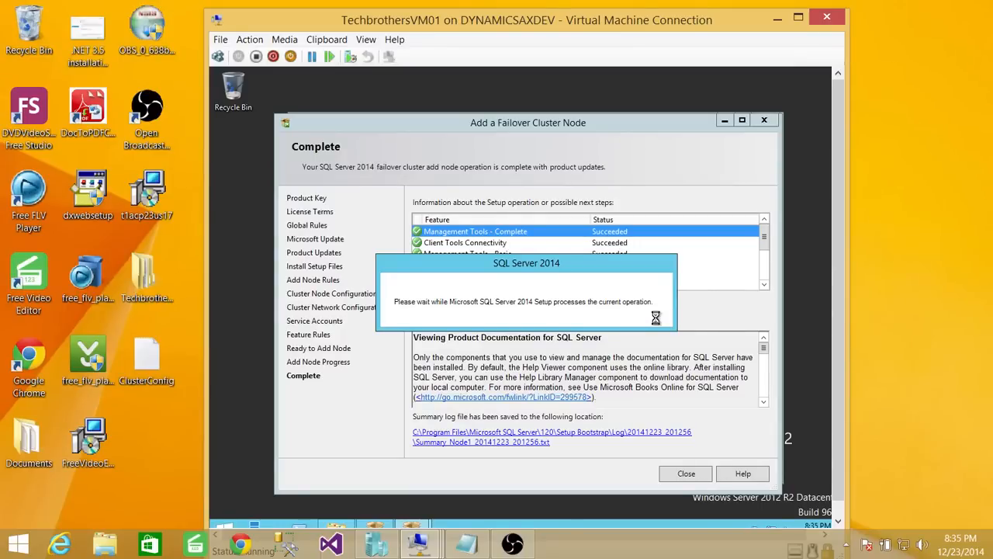
left_click(467, 543)
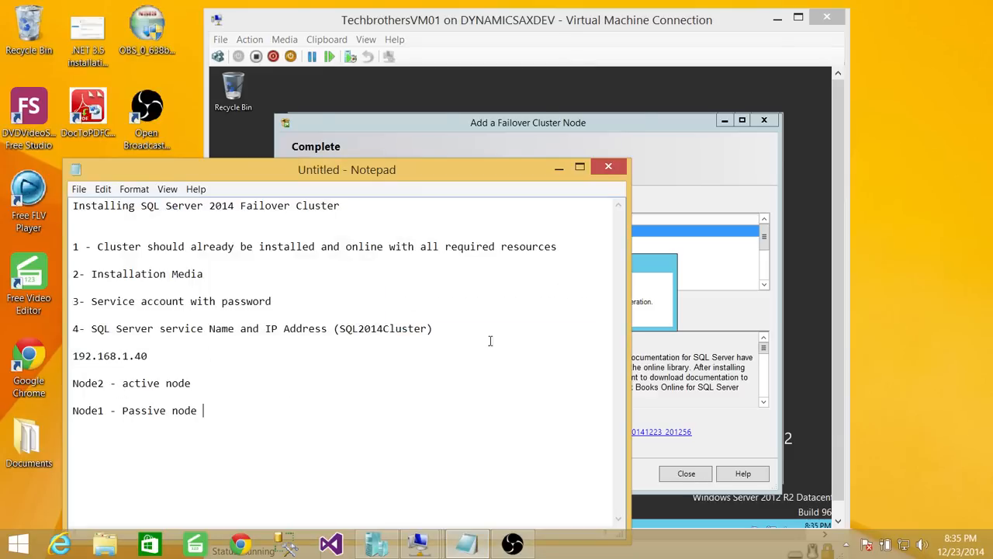
left_click(557, 170)
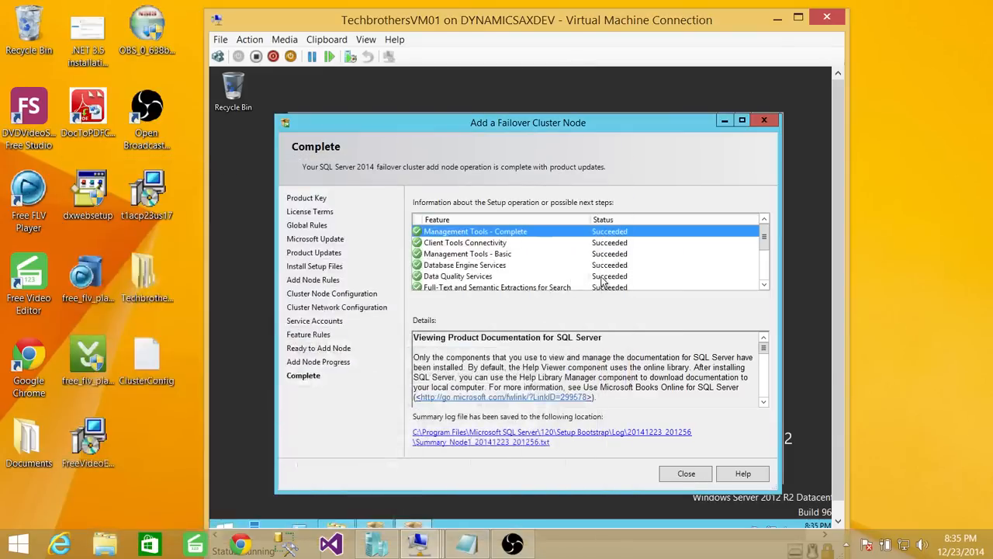
left_click(687, 474)
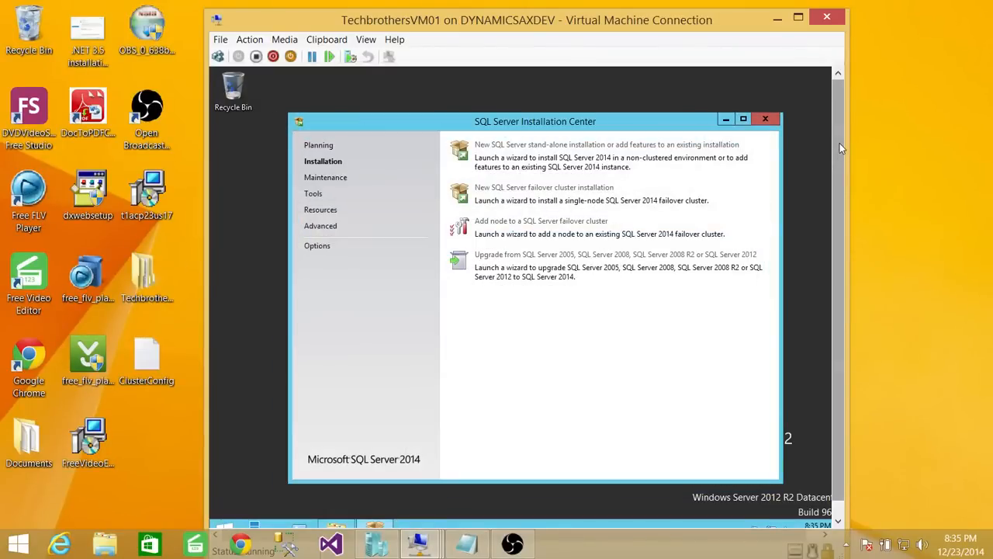
left_click_drag(839, 143, 843, 81)
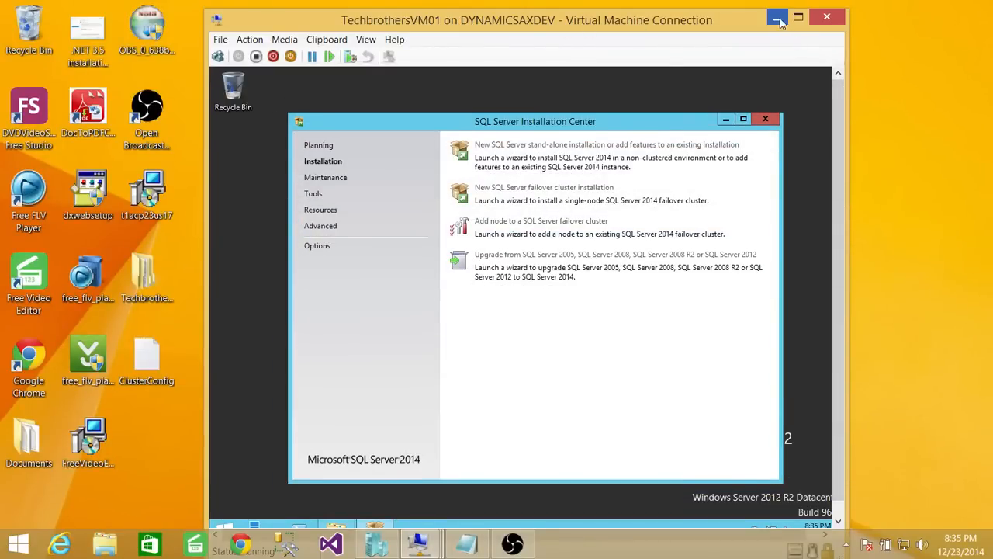
left_click(778, 17)
- Bring the VM02 connection window to the front and move it to the right
left_click(438, 550)
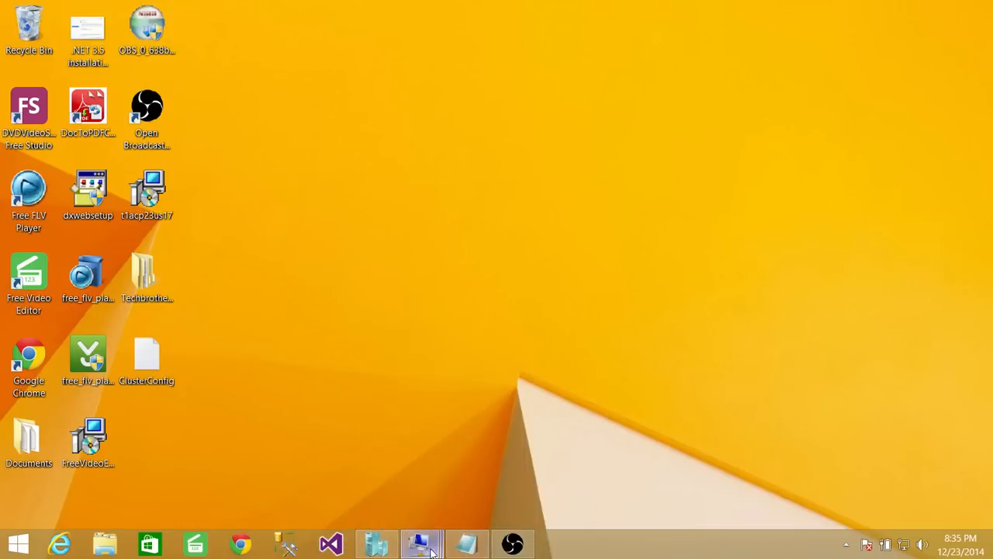
mouse_move(468, 456)
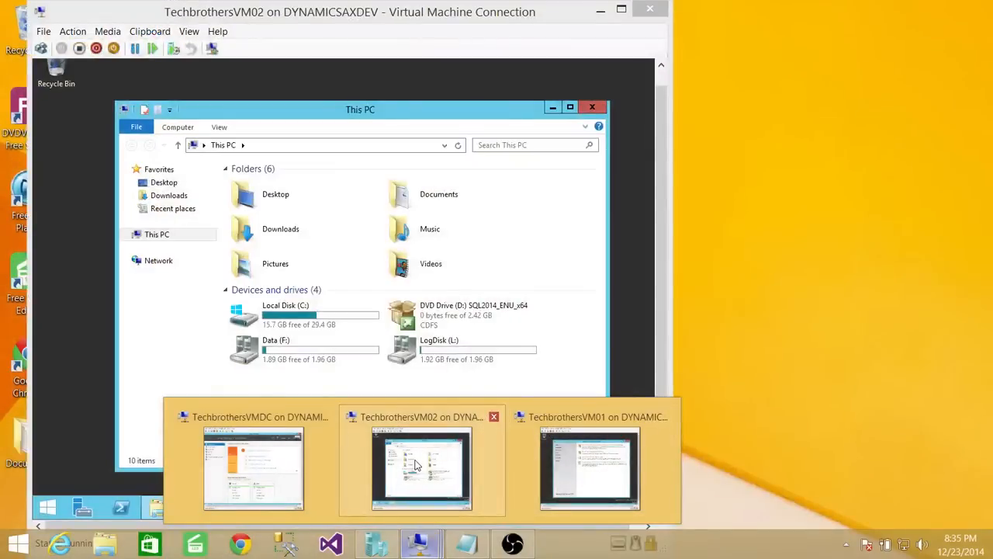
left_click(397, 461)
left_click_drag(536, 13, 759, 21)
- Sign in to VM02 with the account password and close the This PC window
left_click(263, 55)
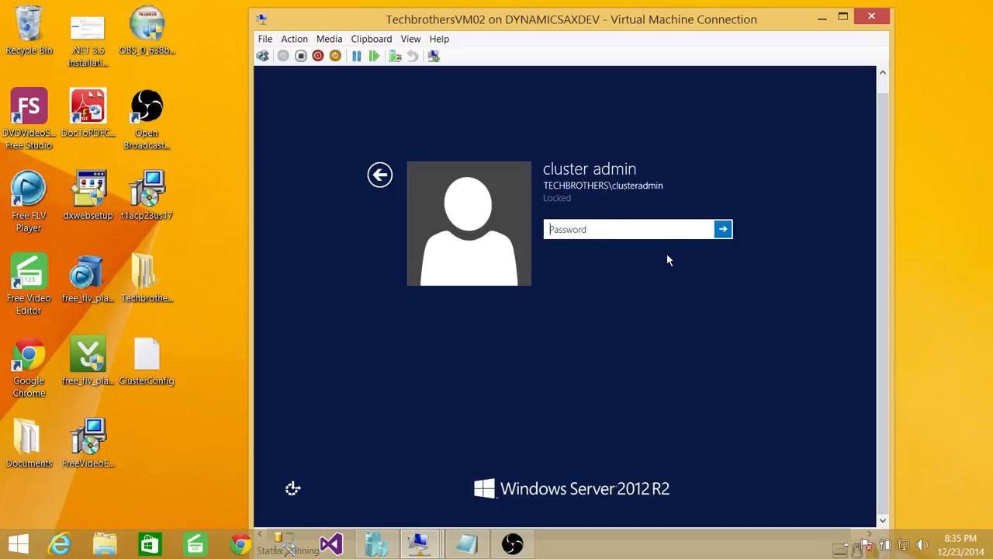
type("•••••••••")
key("Return")
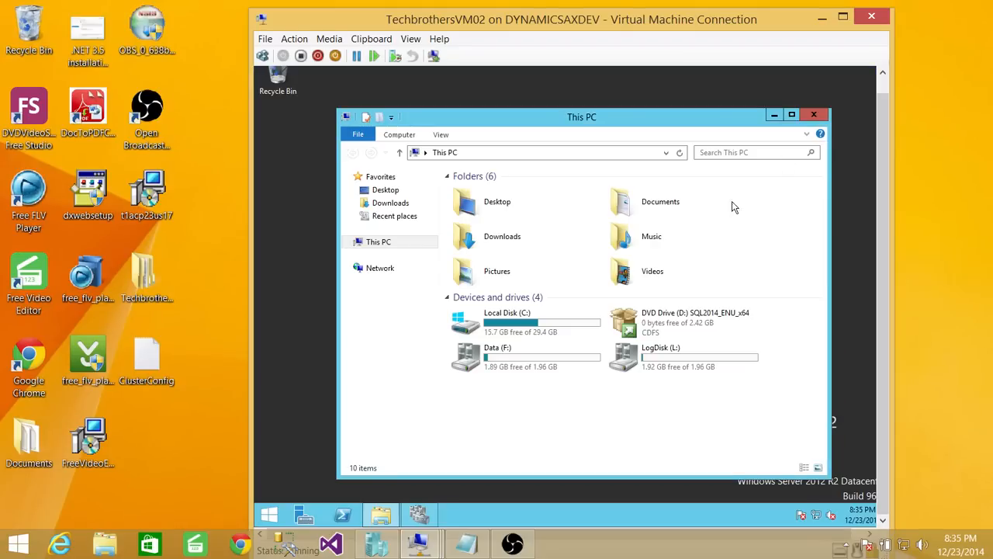
left_click(813, 115)
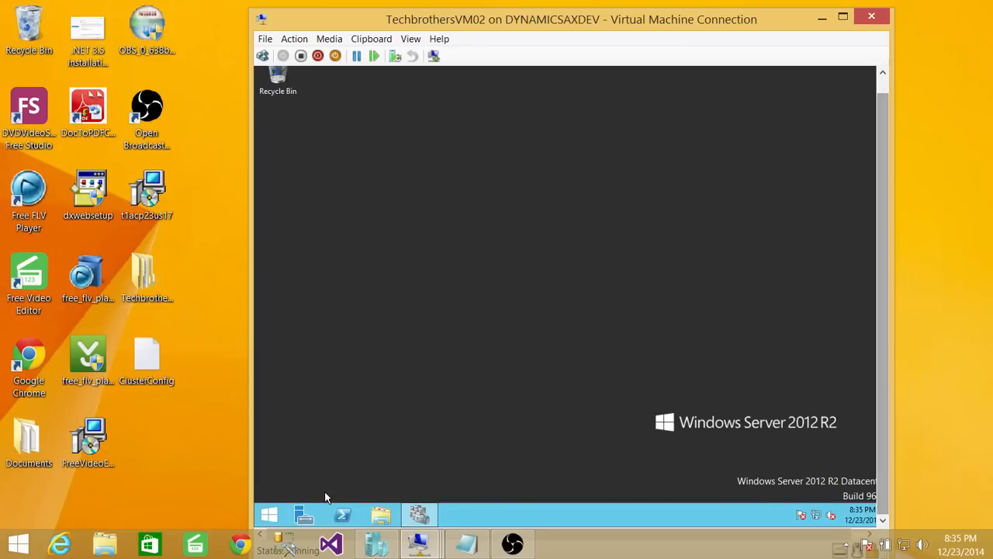
- Open Failover Cluster Manager on VM02 and refresh TBCluster
left_click(419, 515)
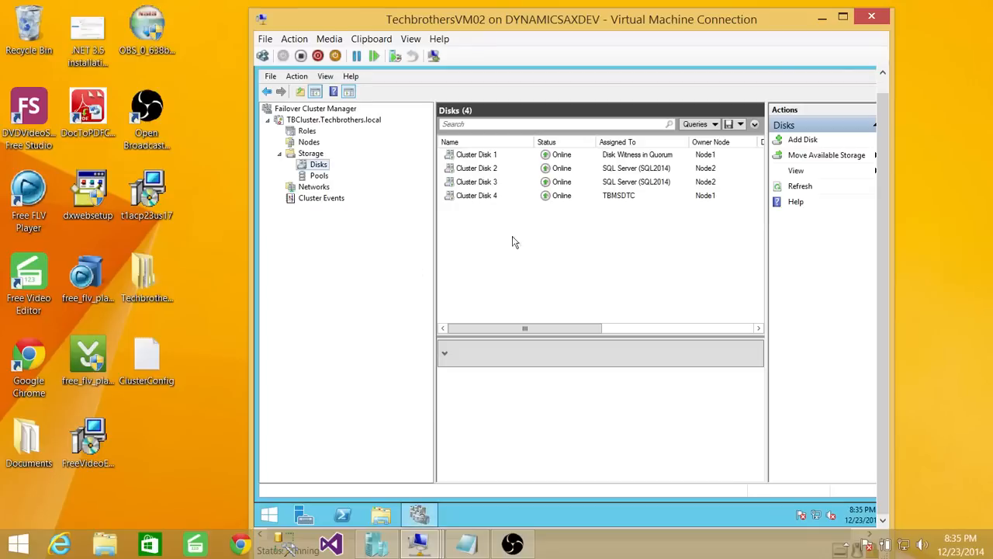
right_click(315, 122)
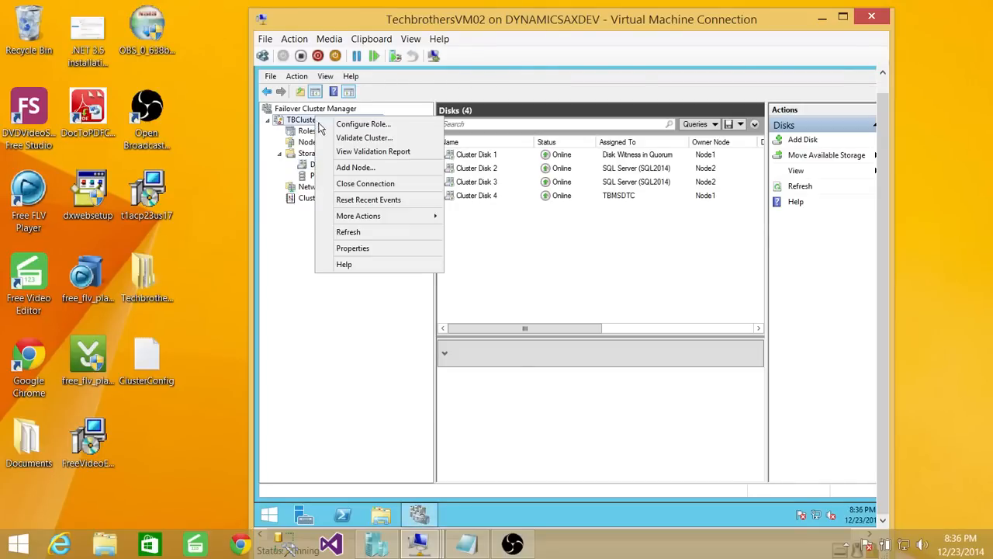
left_click(351, 229)
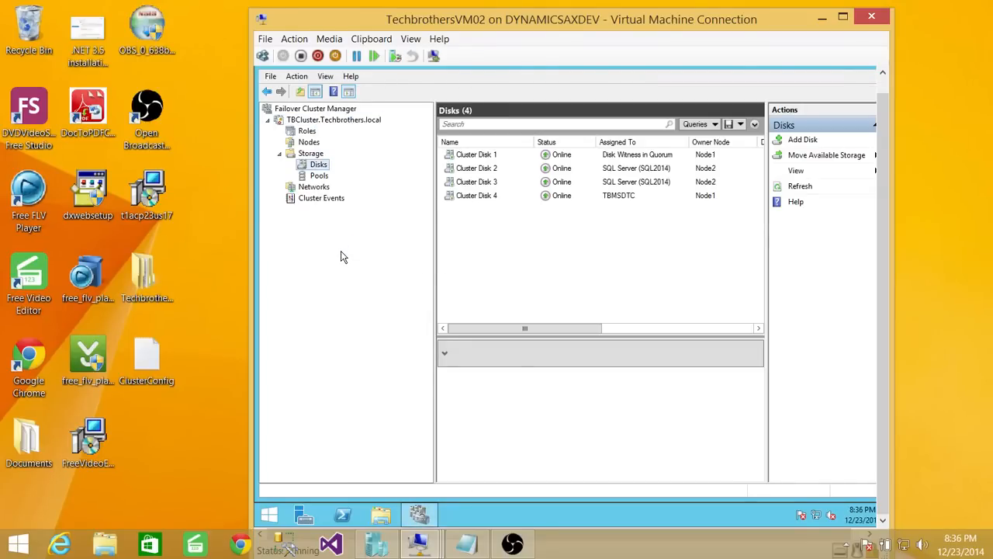
- Show the widened Roles list with SQL Server (SQL2014) on Node2 and TBMSDTC on Node1
left_click(307, 132)
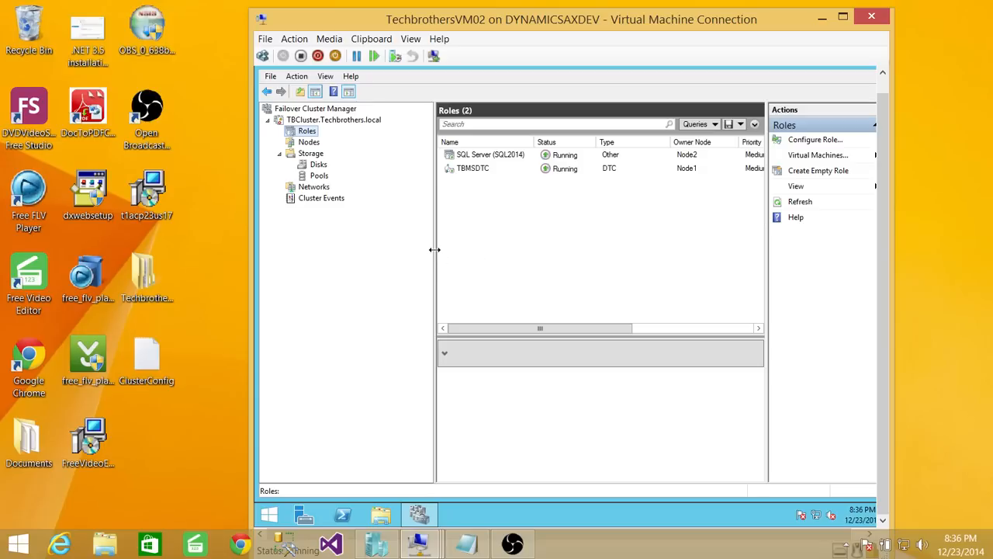
left_click_drag(435, 248, 369, 249)
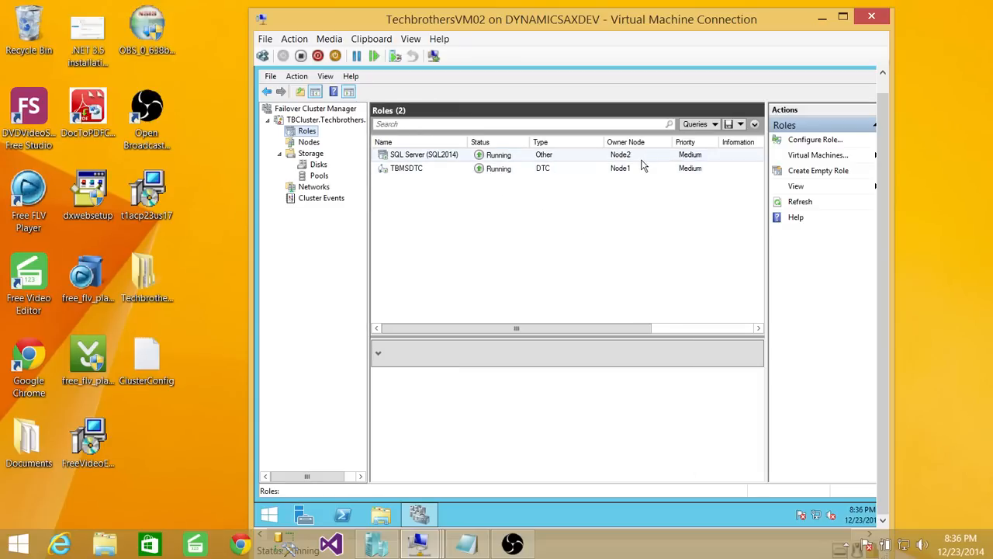
right_click(448, 160)
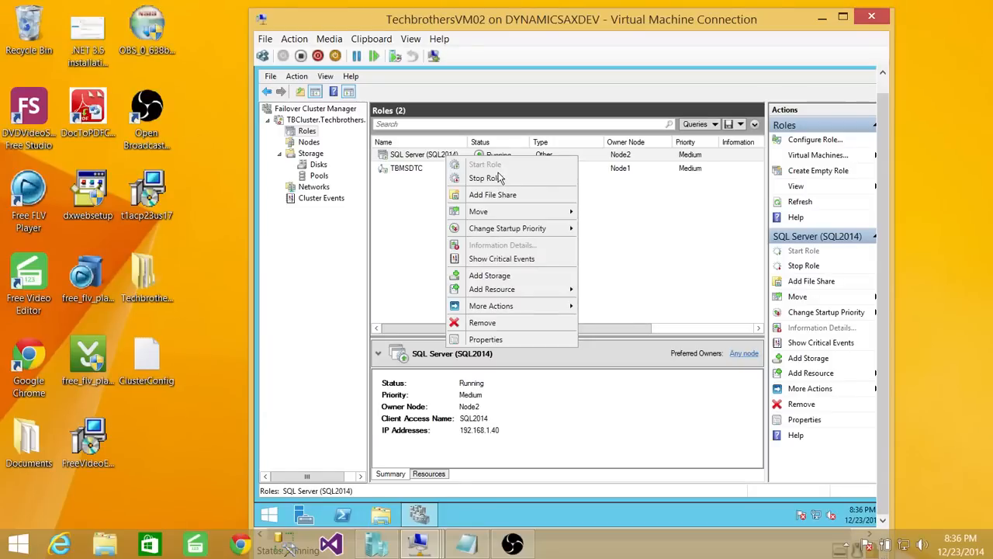
- Move the SQL Server (SQL2014) role from Node2 to Node1 and show its resources
mouse_move(525, 217)
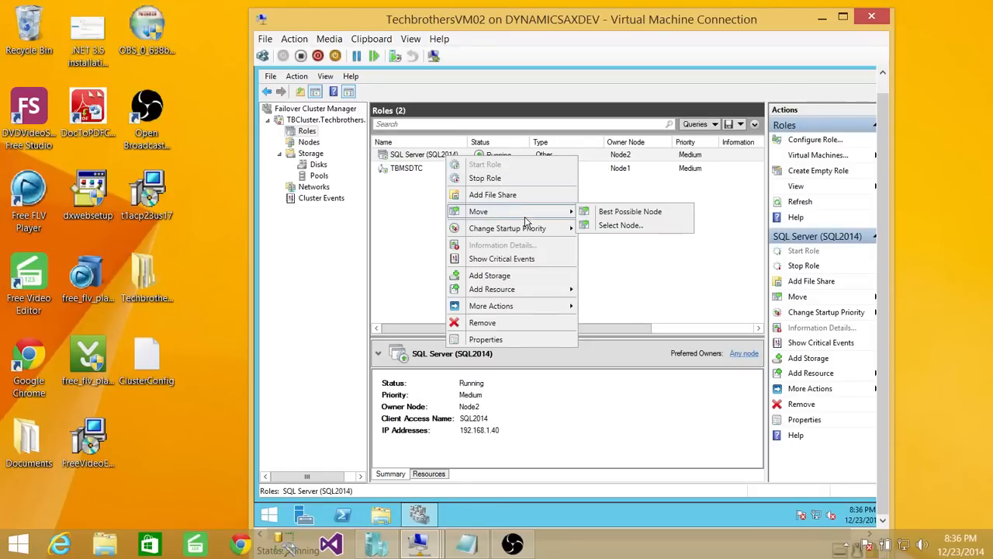
left_click(629, 227)
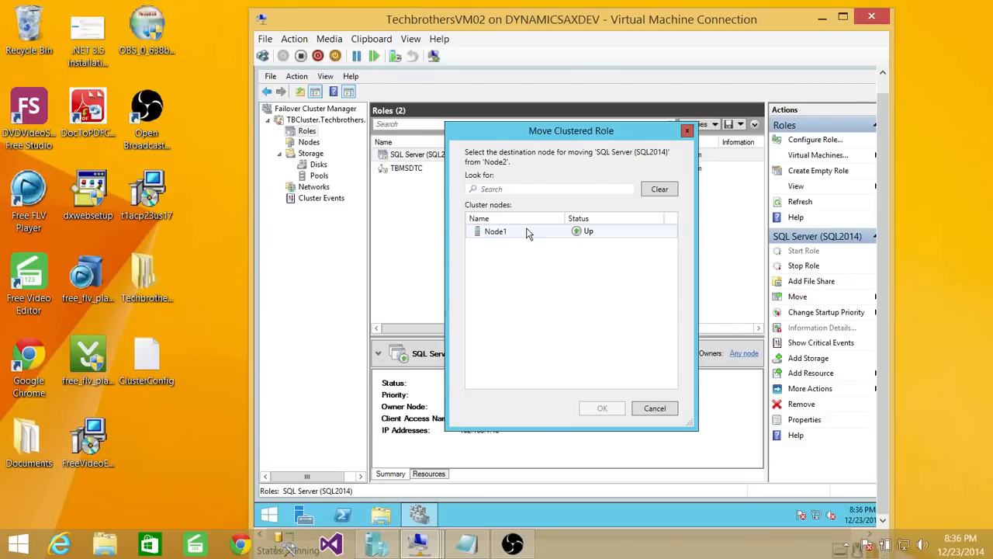
left_click_drag(558, 135, 557, 251)
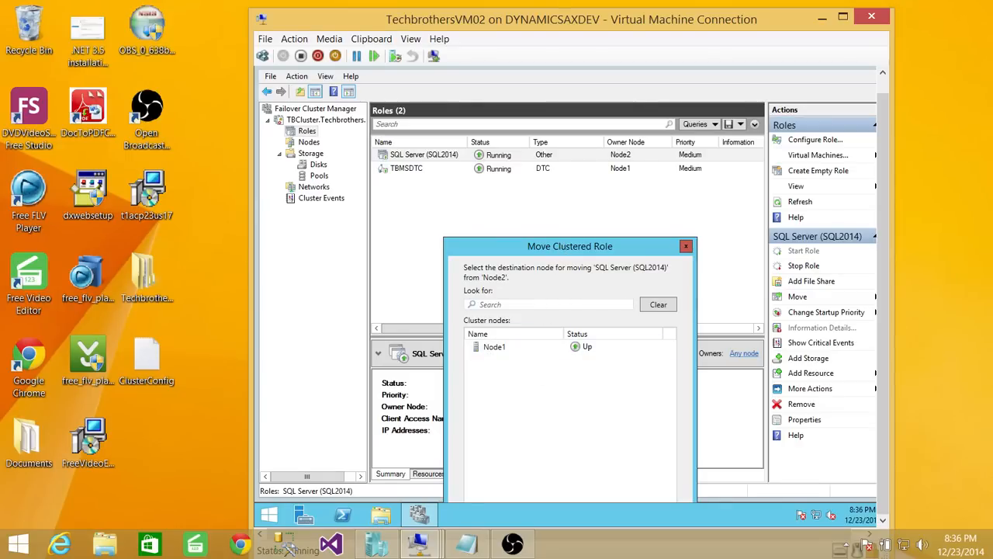
left_click_drag(561, 245, 550, 122)
left_click(512, 225)
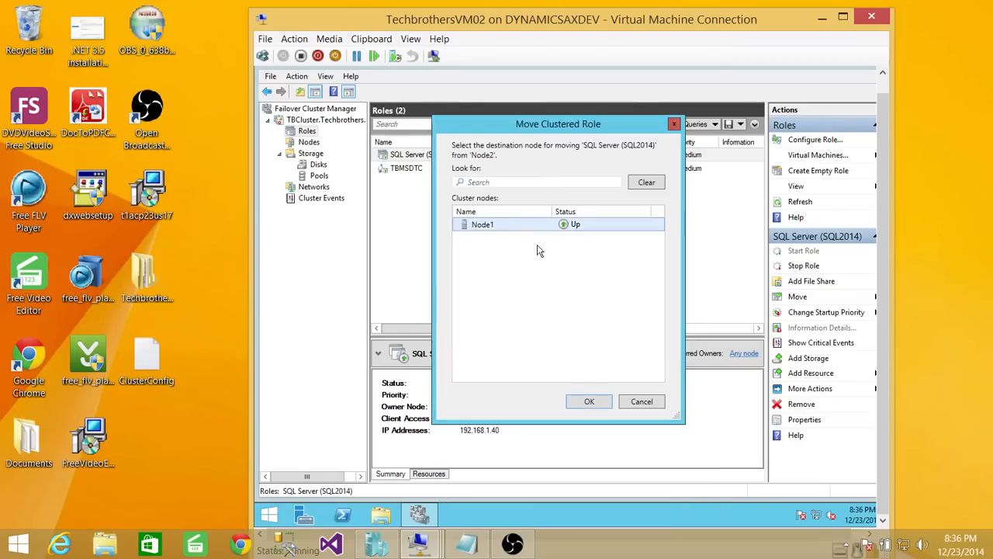
left_click(590, 403)
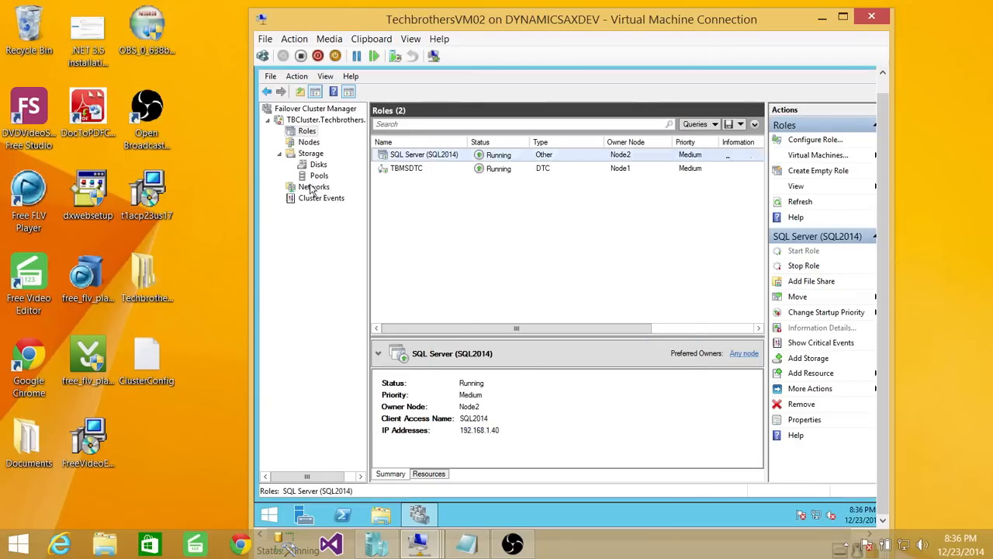
left_click_drag(512, 338, 514, 200)
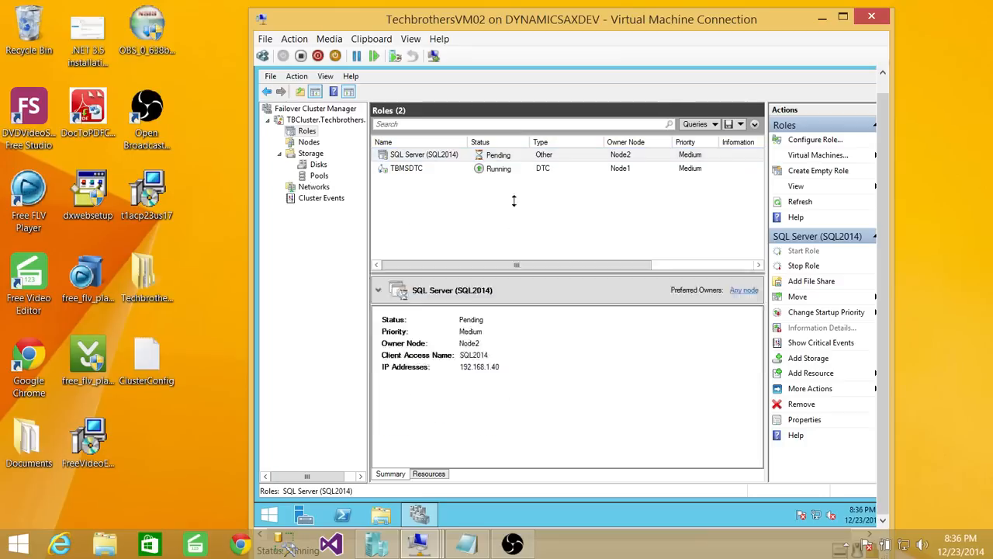
left_click(433, 474)
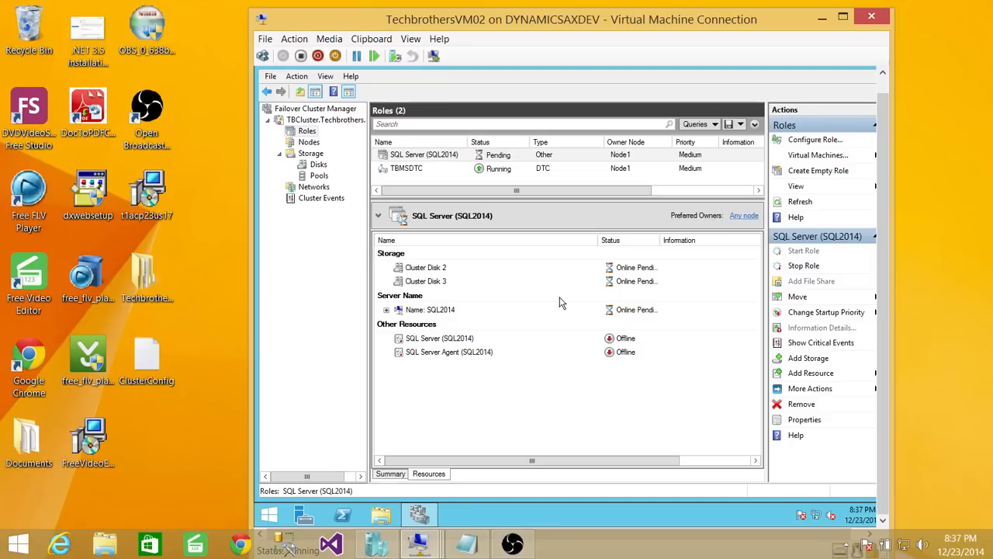
- Expand the SQL2014 name resource to reveal its IP and confirm the role runs on Node1
left_click(386, 311)
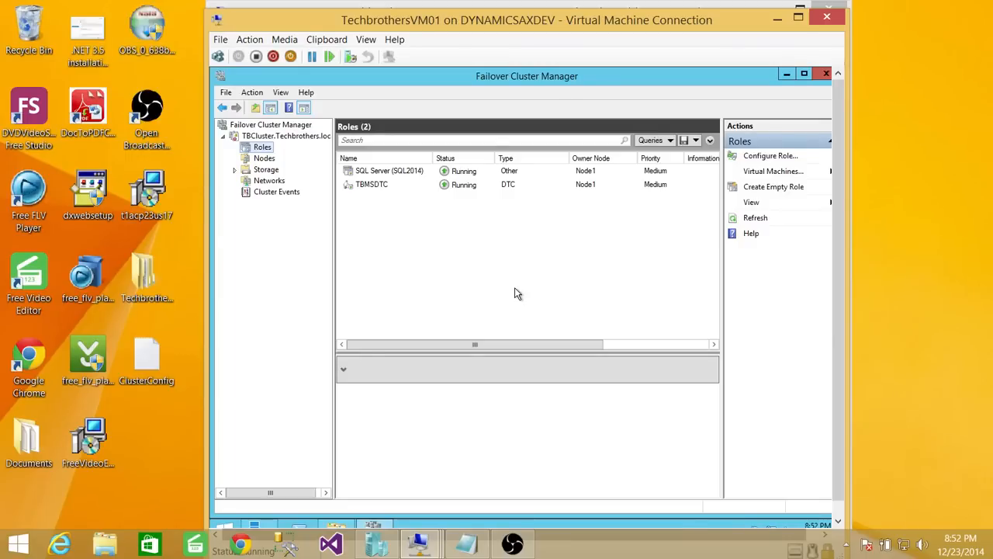
left_click(226, 528)
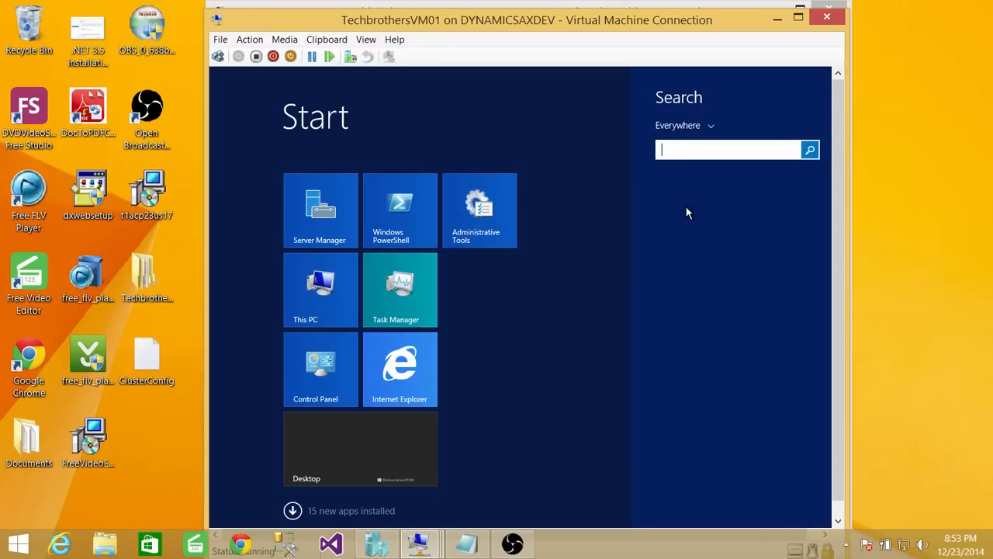
- Search for 'sql server management' and launch SQL Server 2014 Management Studio
type("sqlse")
key("BackSpace")
key("BackSpace")
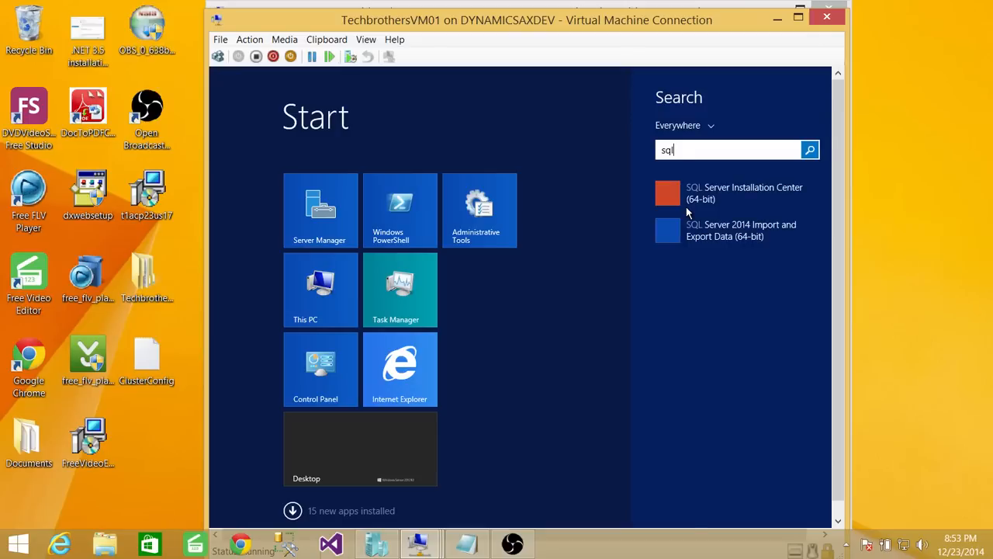
type("server")
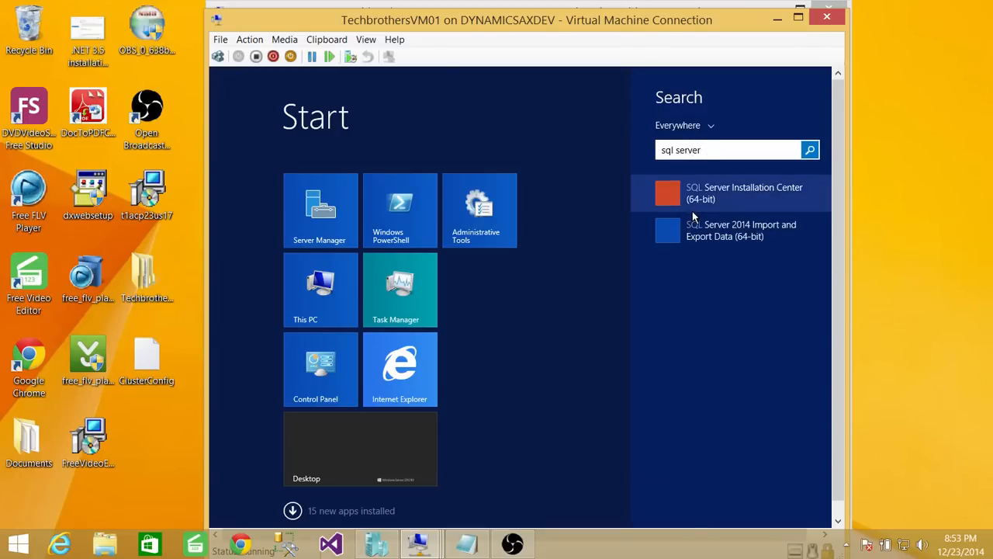
type("  m")
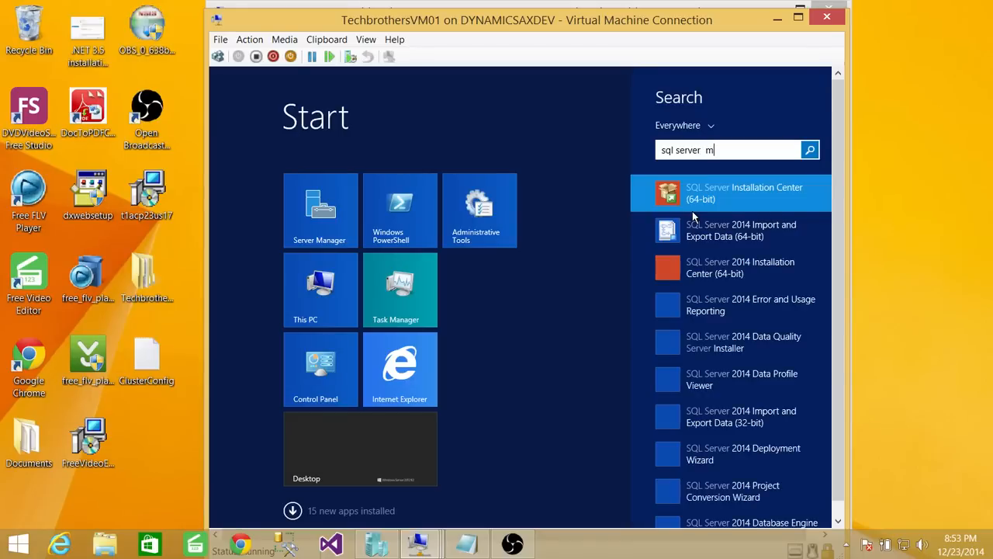
type("n")
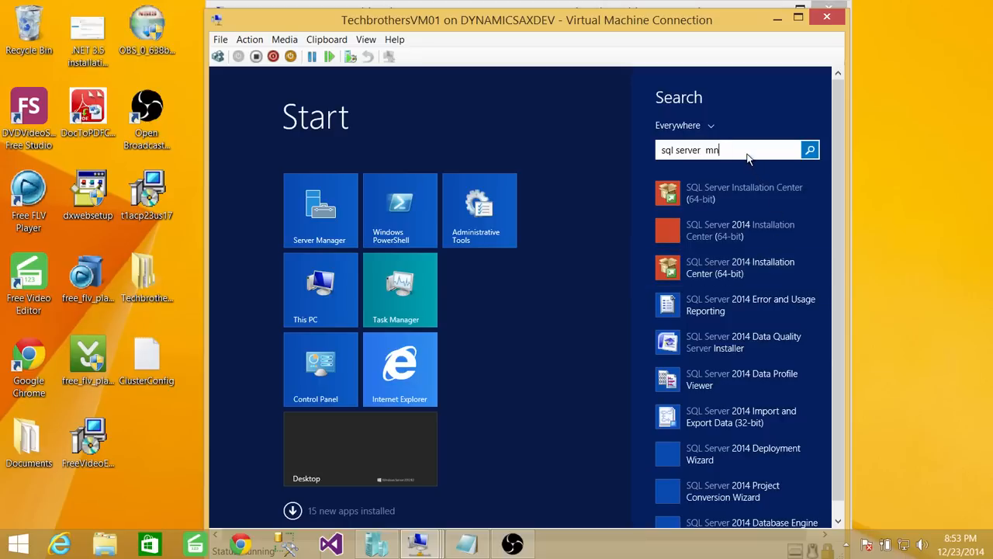
key("BackSpace")
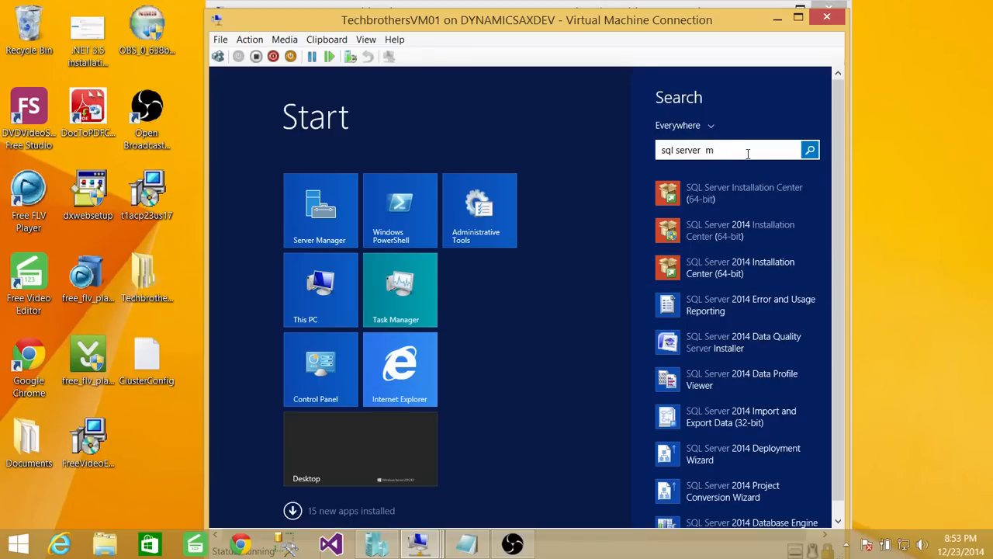
type("an")
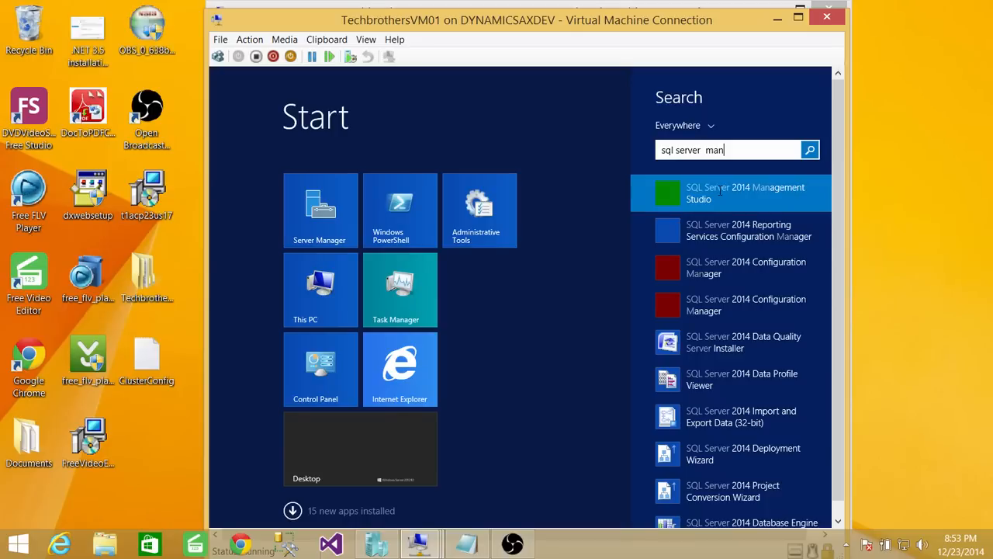
type("gement")
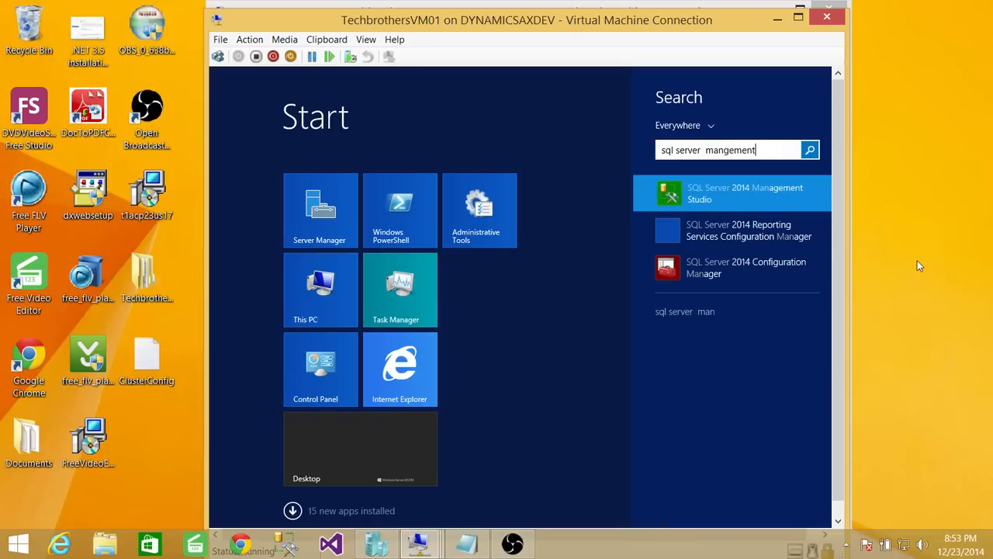
left_click(695, 192)
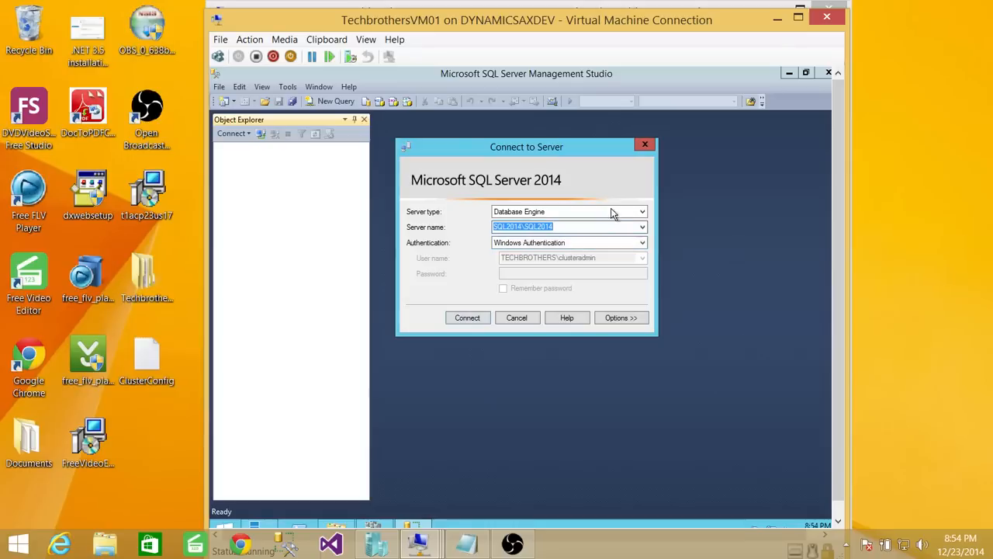
- Connect to SQL2014\SQL2014 with Windows Authentication, then expand and collapse Databases
left_click_drag(522, 227, 477, 225)
left_click_drag(553, 227, 526, 227)
left_click(467, 318)
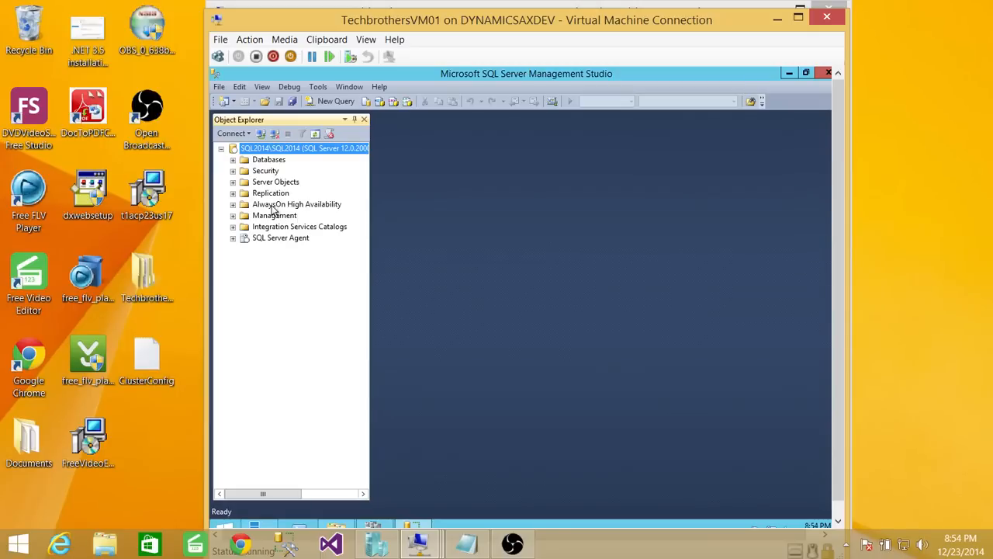
left_click(233, 159)
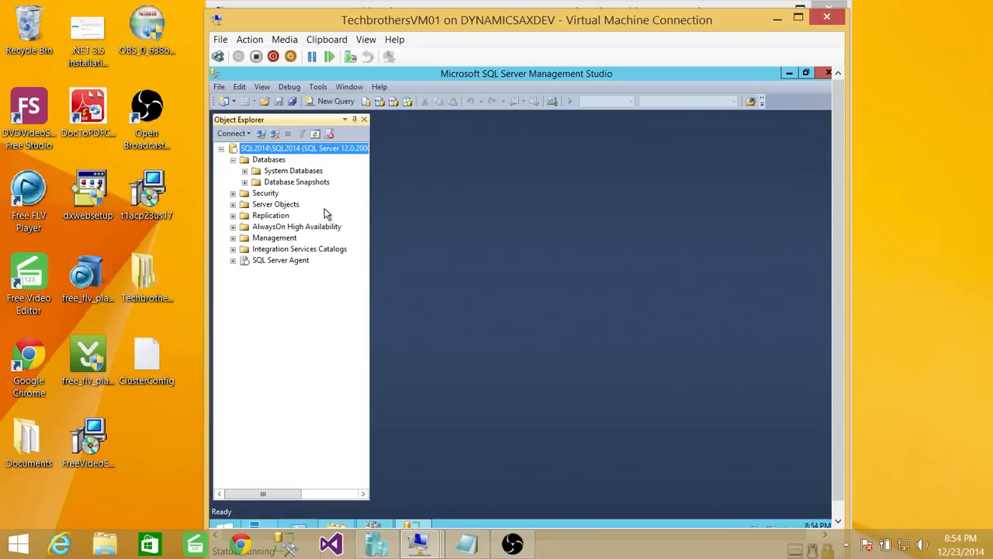
left_click(233, 159)
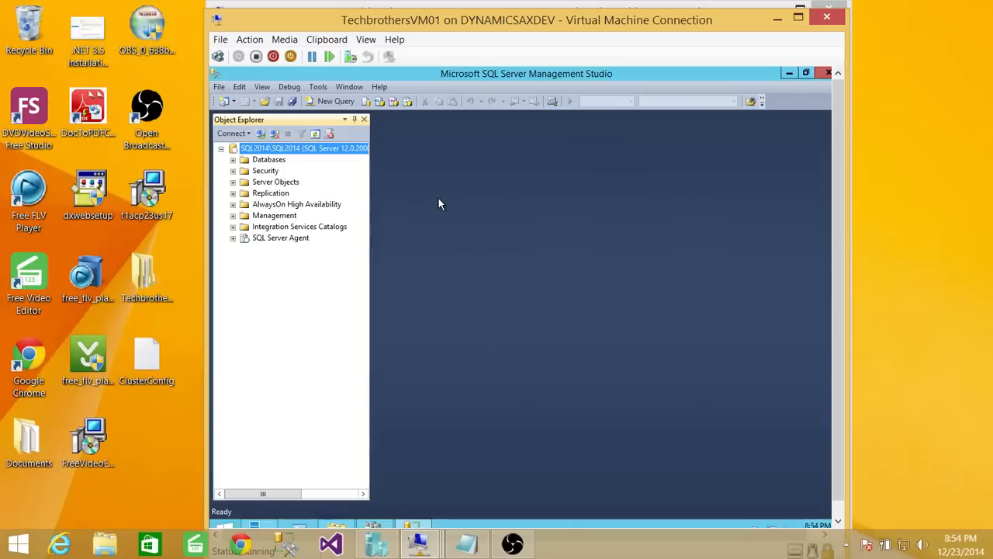